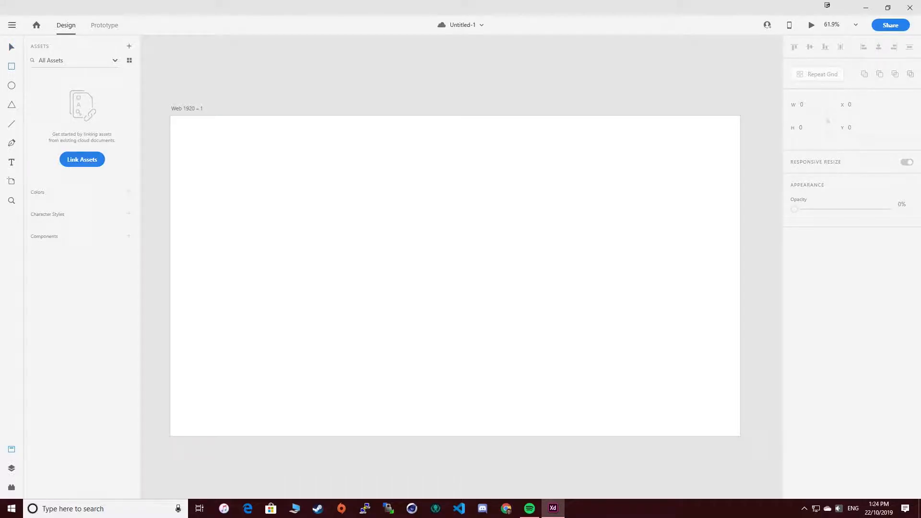
Draw a header rectangle 1920 wide and about 99 high across the top of the artboard, and save the document
left_click_drag(171, 116, 740, 145)
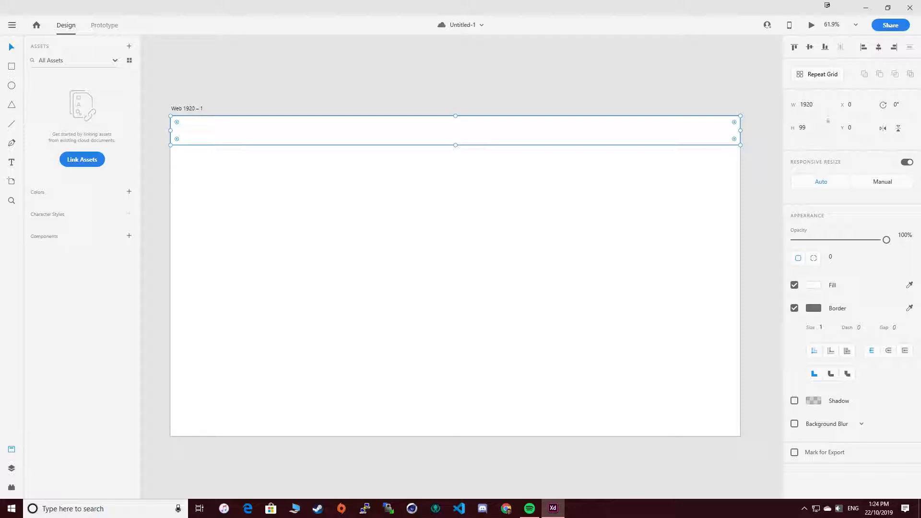
mouse_move(455, 131)
left_mouse_down()
mouse_move(455, 422)
mouse_move(455, 130)
left_mouse_up()
key("Escape")
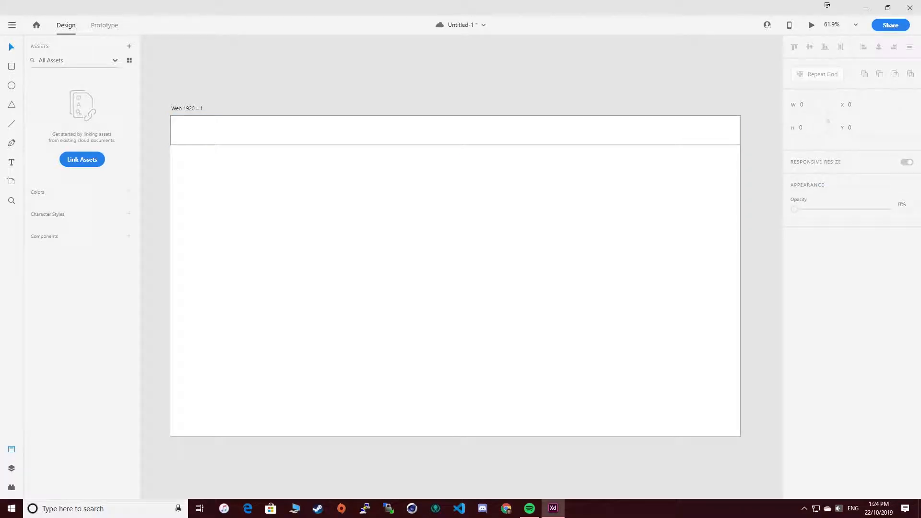
key("ctrl+s")
mouse_move(183, 124)
left_mouse_down()
mouse_move(304, 138)
mouse_move(291, 135)
left_mouse_up()
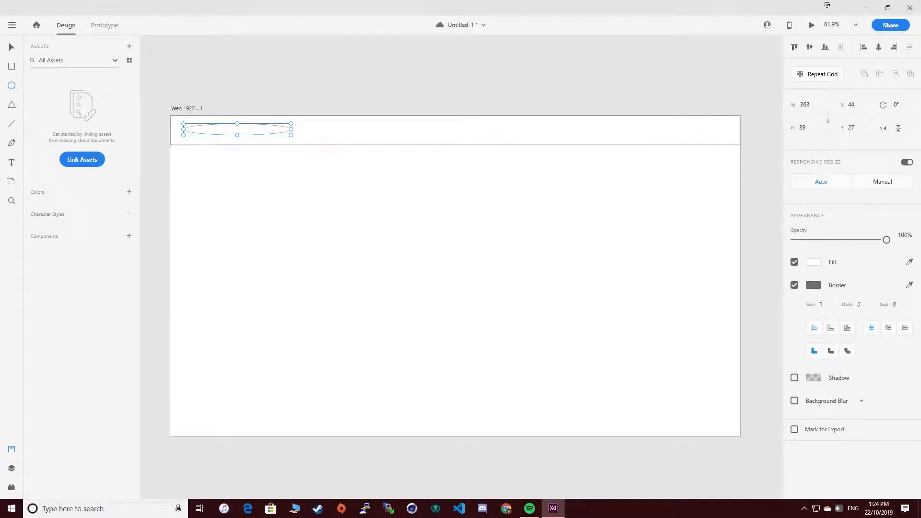
left_click_drag(291, 129, 262, 129)
left_click(12, 46)
key("Escape")
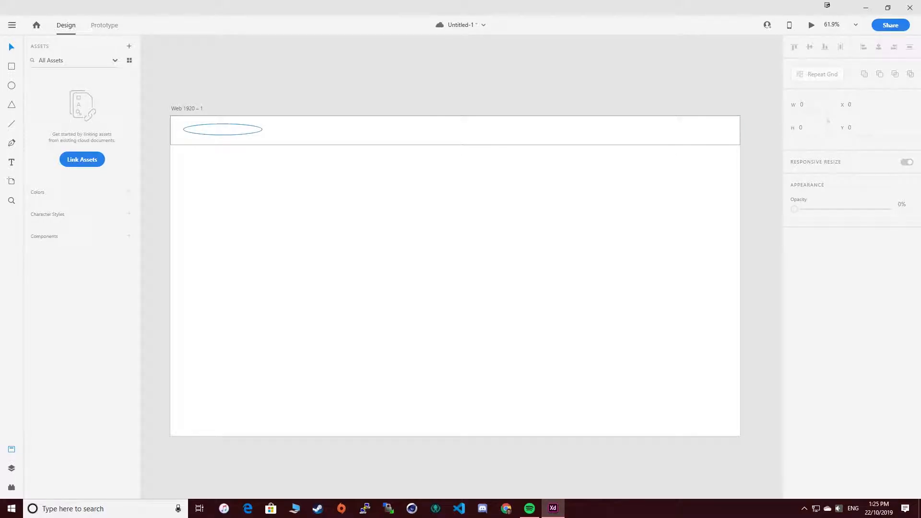
left_click_drag(223, 129, 455, 129)
key("Escape")
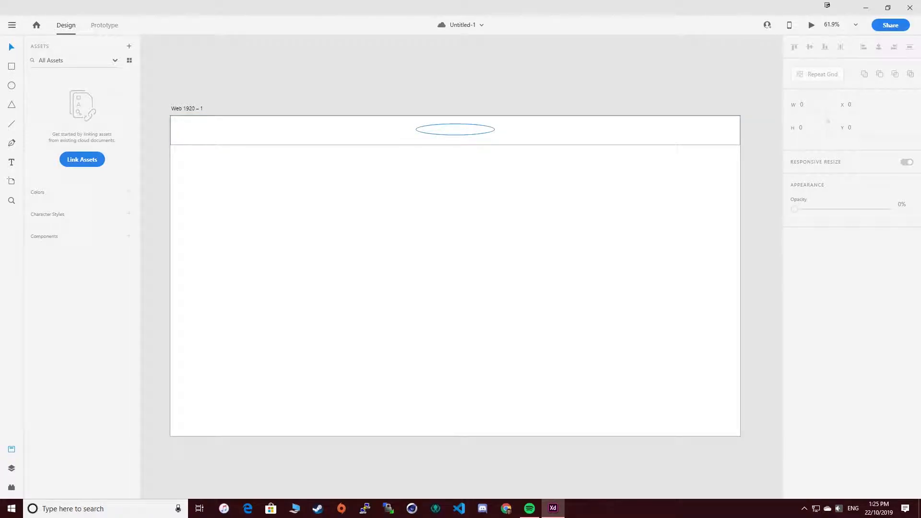
left_click(455, 129)
key("Delete")
Add the text "The Phonebook" at the left end of the header bar and set its font to Roboto
left_click(368, 200)
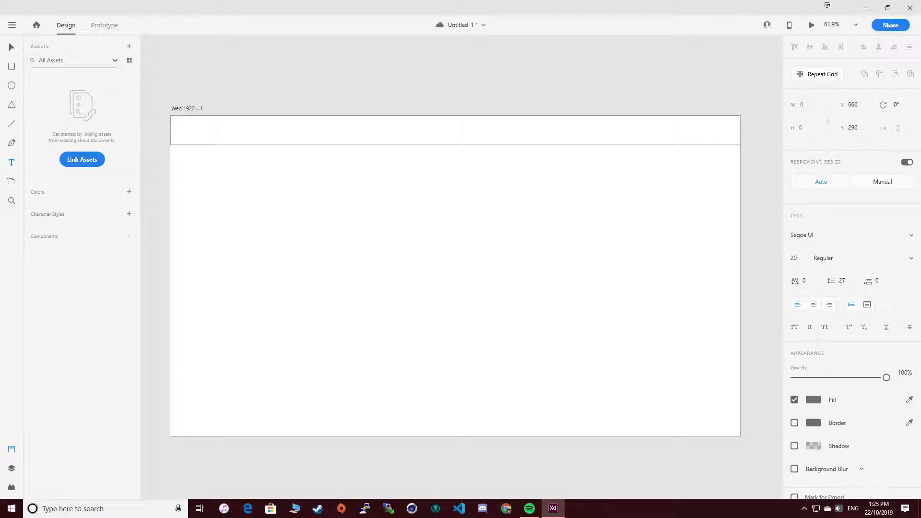
type("The Phonebook")
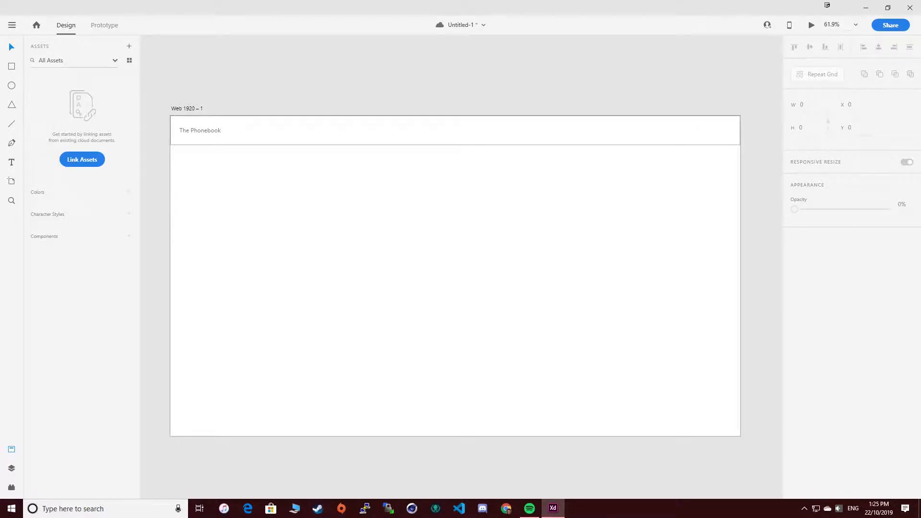
left_click(200, 131)
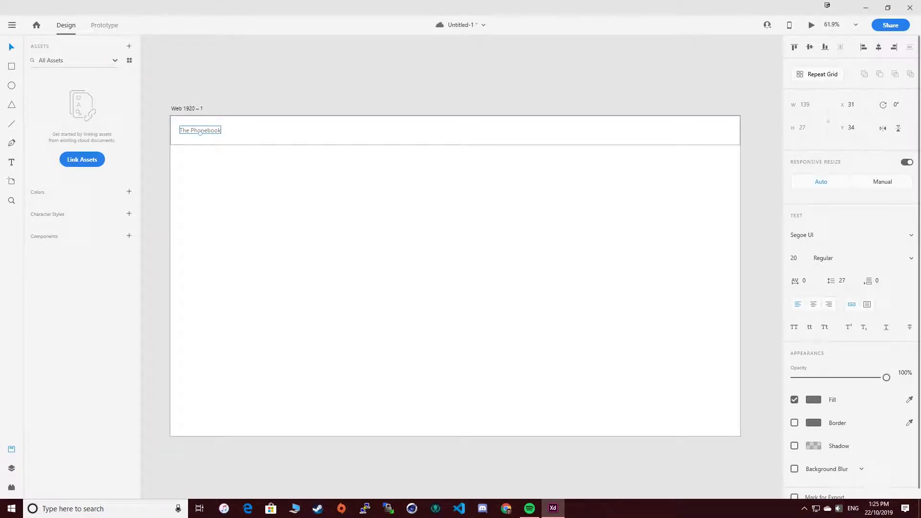
left_click(911, 235)
type("ro")
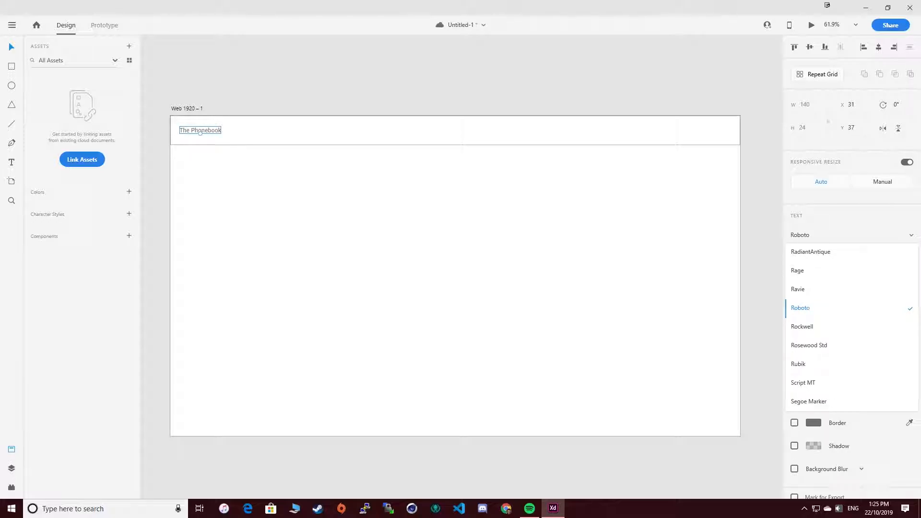
key("Return")
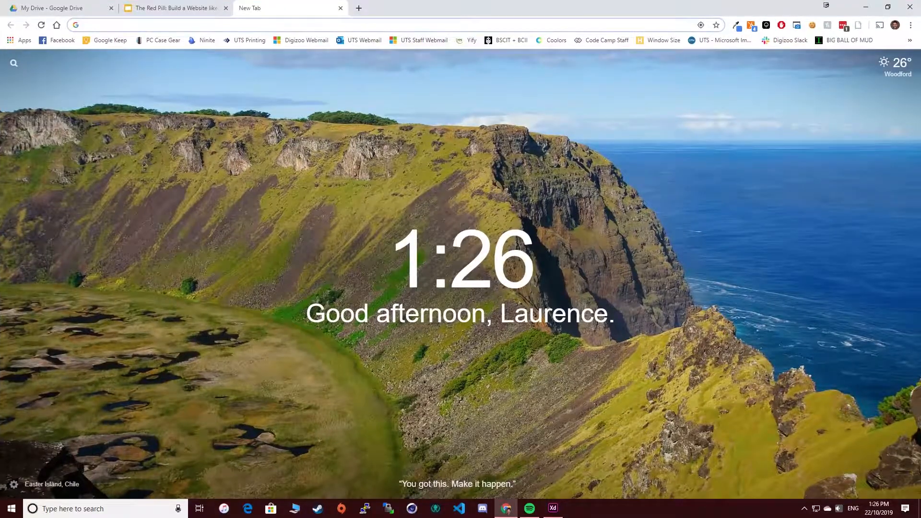
In Chrome, search the web for google fonts and open the Google Fonts website
type("google ")
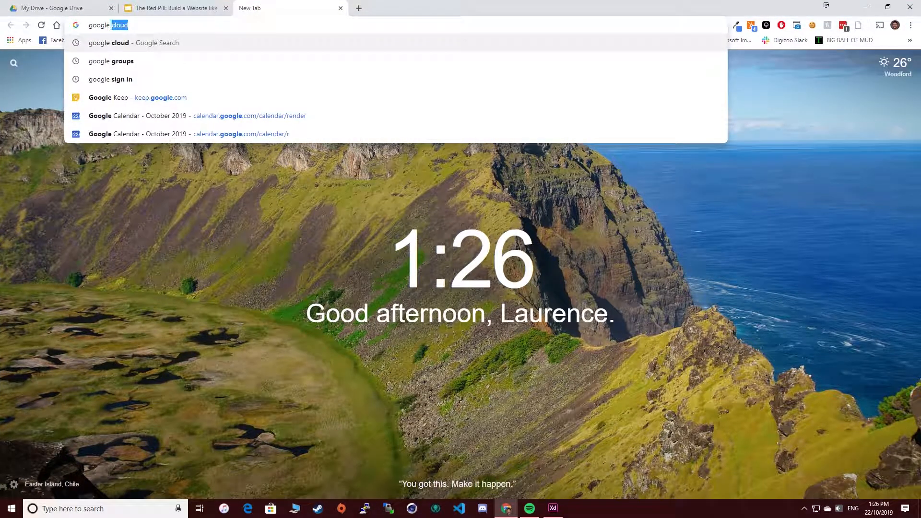
type("fonts")
key("Return")
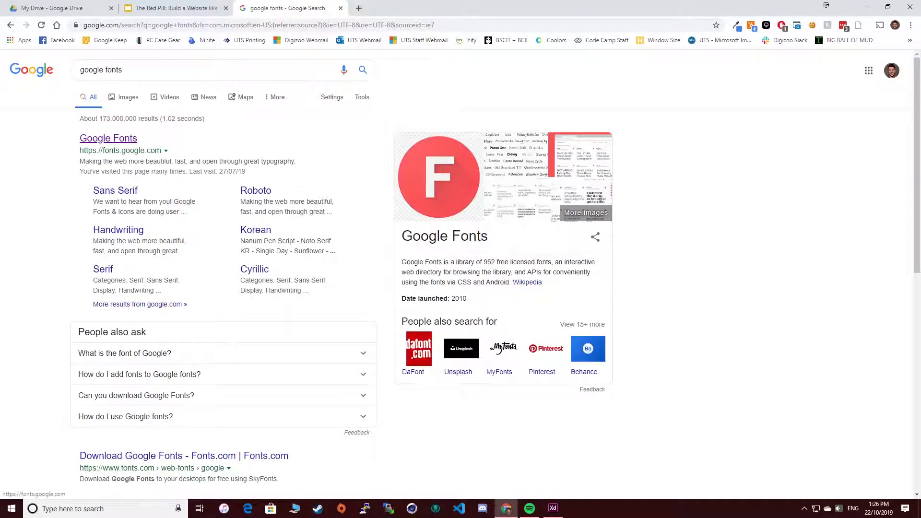
left_click(108, 139)
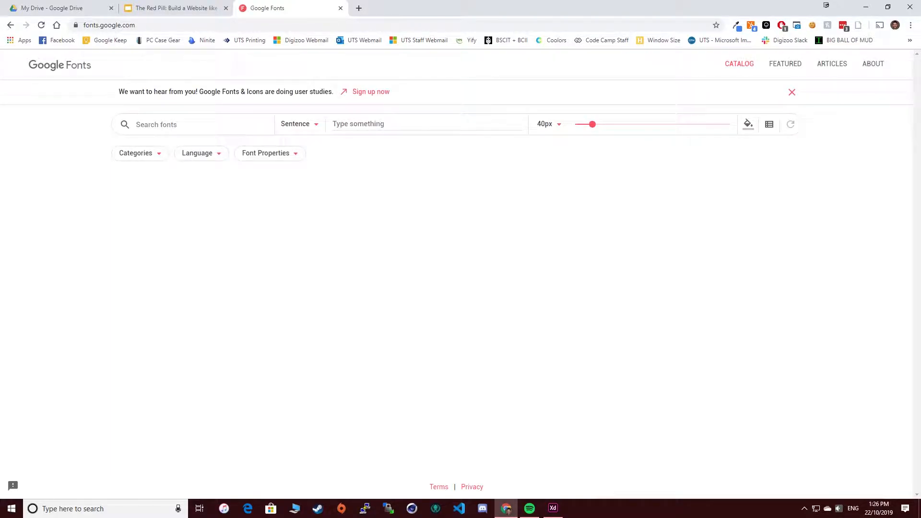
Browse the fonts in the Google Fonts catalog, close the page and return to Adobe XD
scroll(460, 269, "down", 5)
scroll(460, 269, "down", 17)
scroll(461, 268, "up", 18)
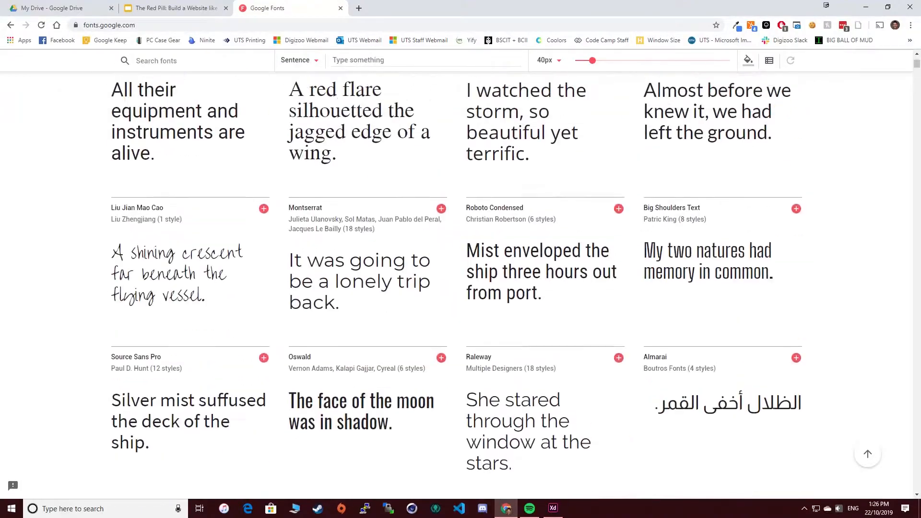
scroll(460, 269, "up", 4)
key("ctrl+w")
left_click_drag(575, 8, 920, 216)
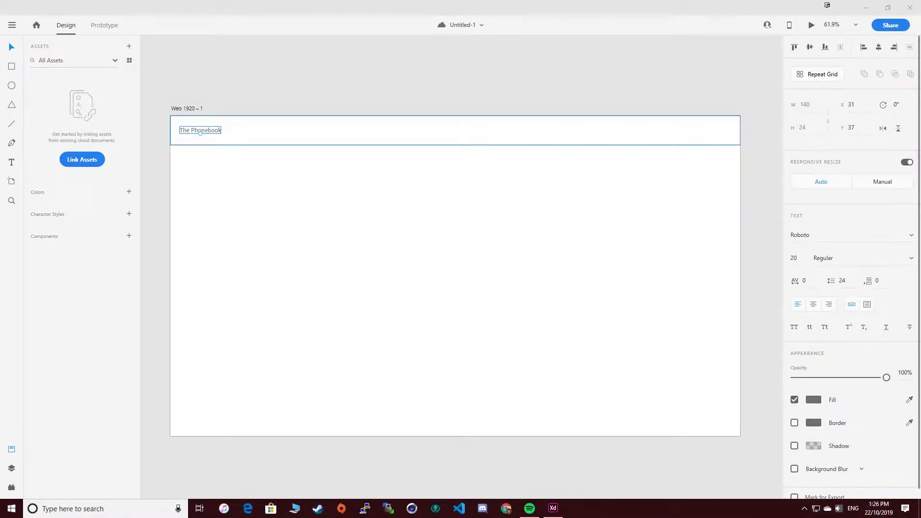
Set the font weight of "The Phonebook" title to Light
left_click(307, 201)
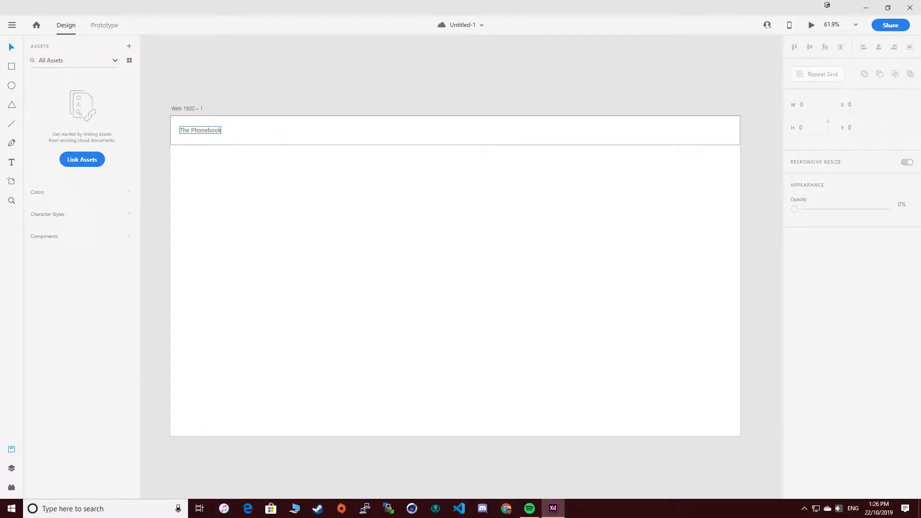
left_click(200, 130)
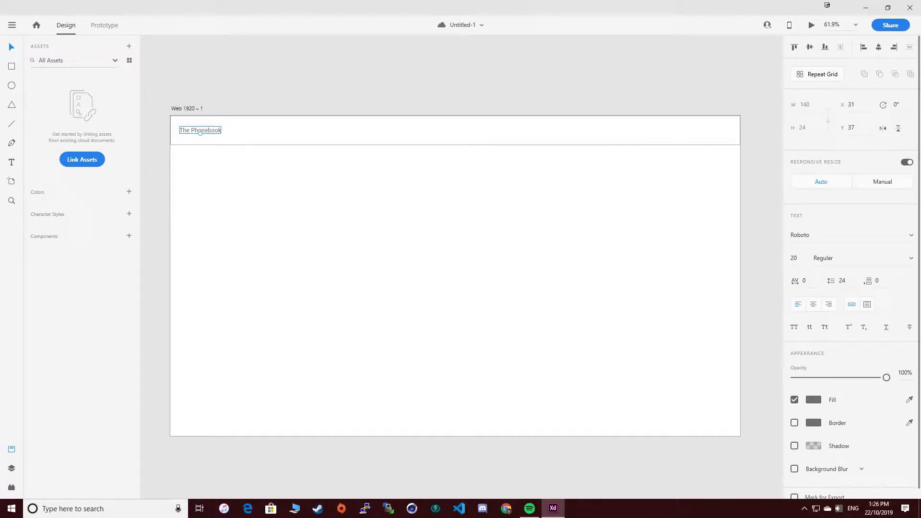
left_click(910, 258)
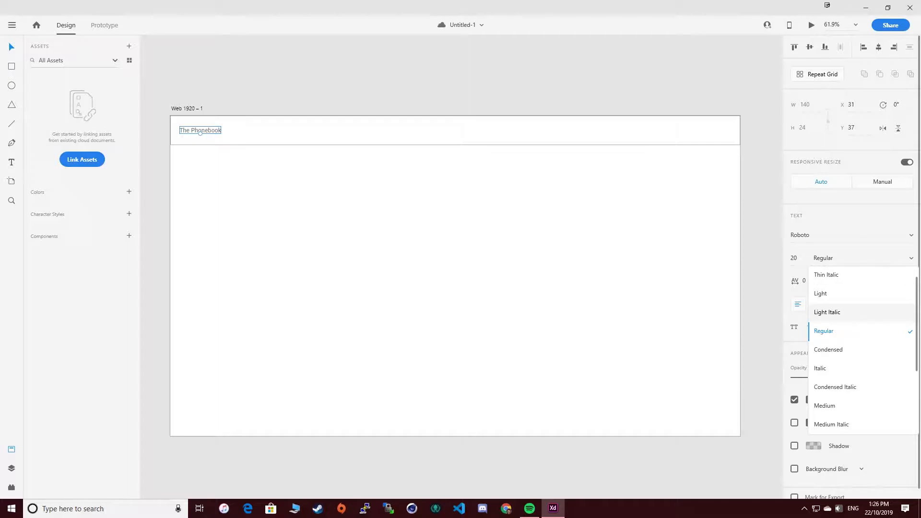
left_click(821, 292)
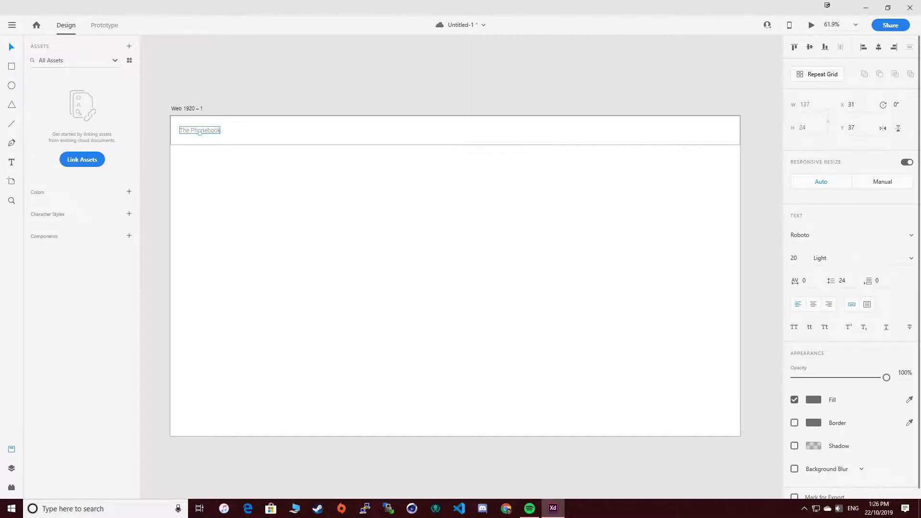
left_click(910, 258)
scroll(862, 294, "down", 1)
scroll(862, 293, "up", 3)
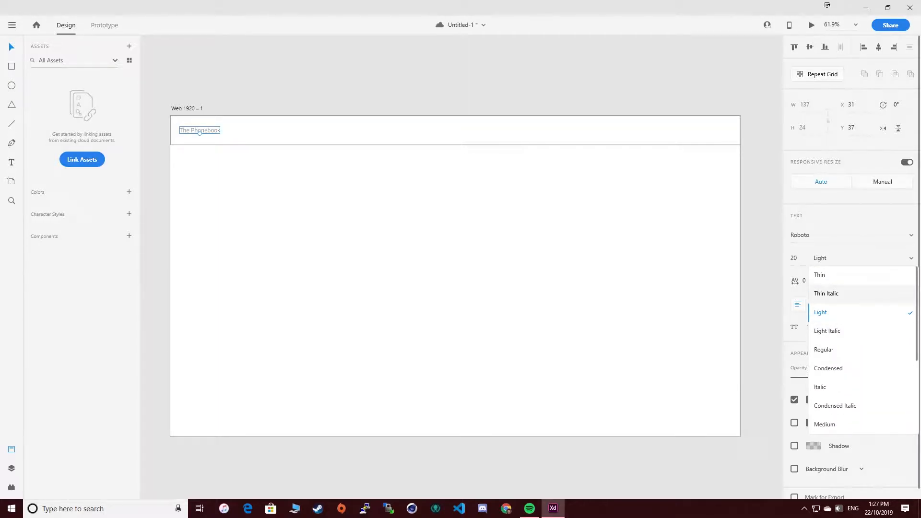
left_click(576, 192)
left_click(454, 134)
key("Escape")
left_click(199, 130)
left_click(230, 182)
Set the font weight of "The Phonebook" title to Bold
left_click(200, 129)
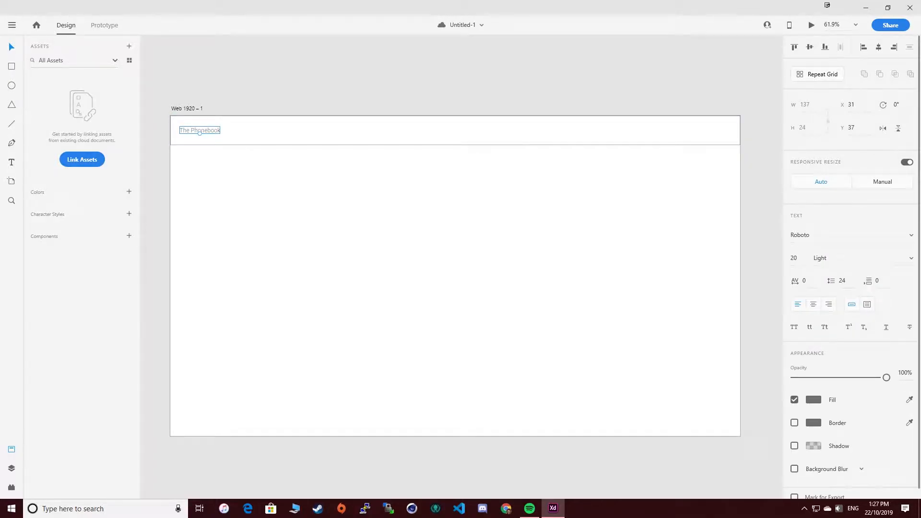
left_click(911, 258)
scroll(858, 387, "down", 1)
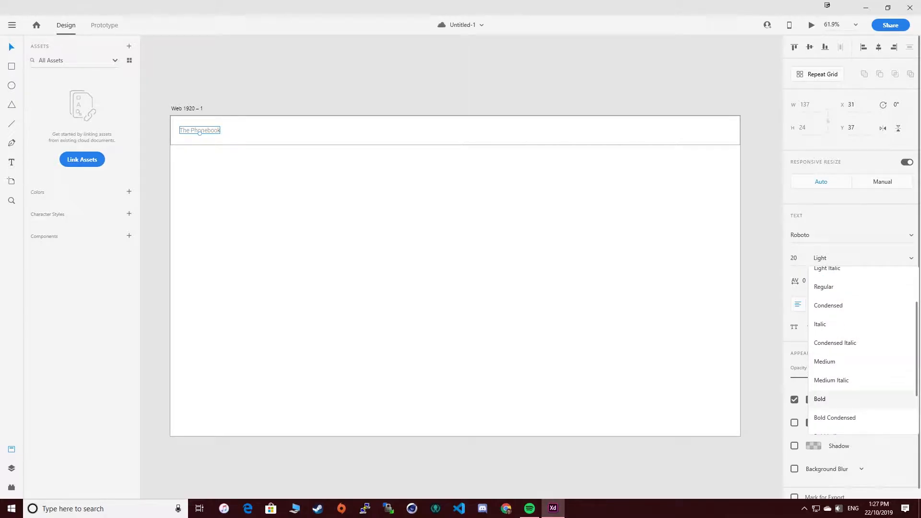
left_click(844, 398)
key("Escape")
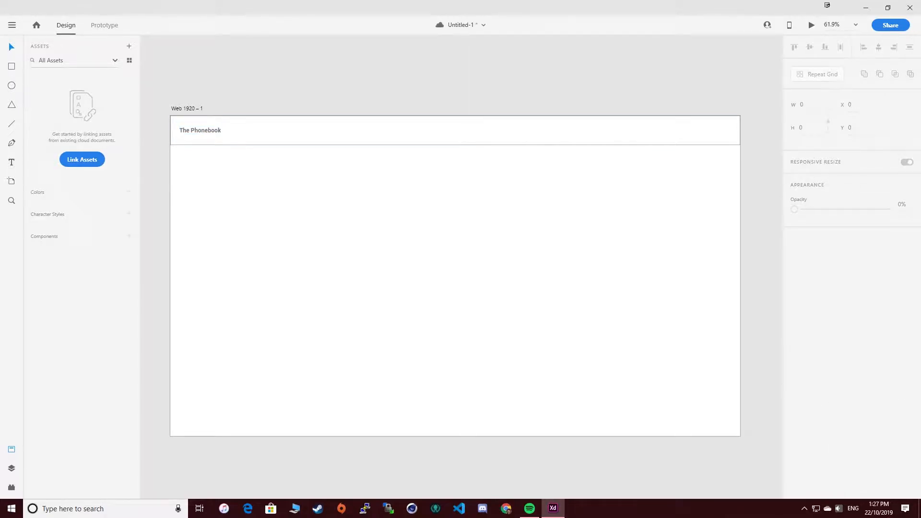
Set the font size of "The Phonebook" title to 25 and shift it slightly right and down within the header bar
left_click(200, 133)
left_click(794, 258)
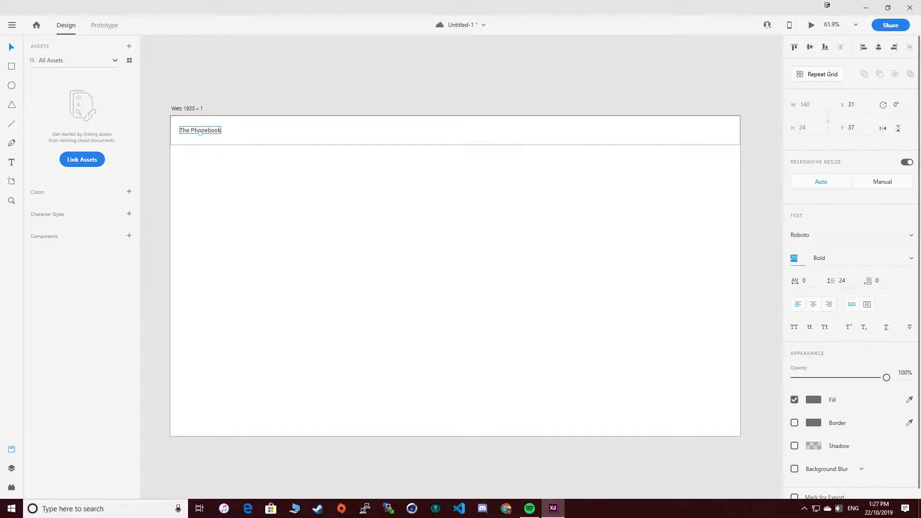
type("25")
key("Return")
key("Escape")
left_click_drag(206, 130, 210, 132)
key("Escape")
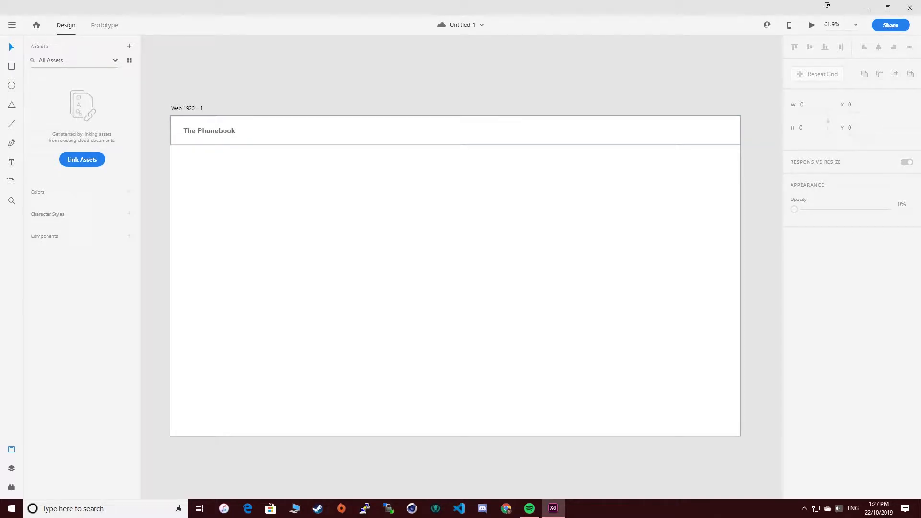
Extend the Web 1920 artboard downward to a height of about 1311 to make room for a footer
left_click(11, 162)
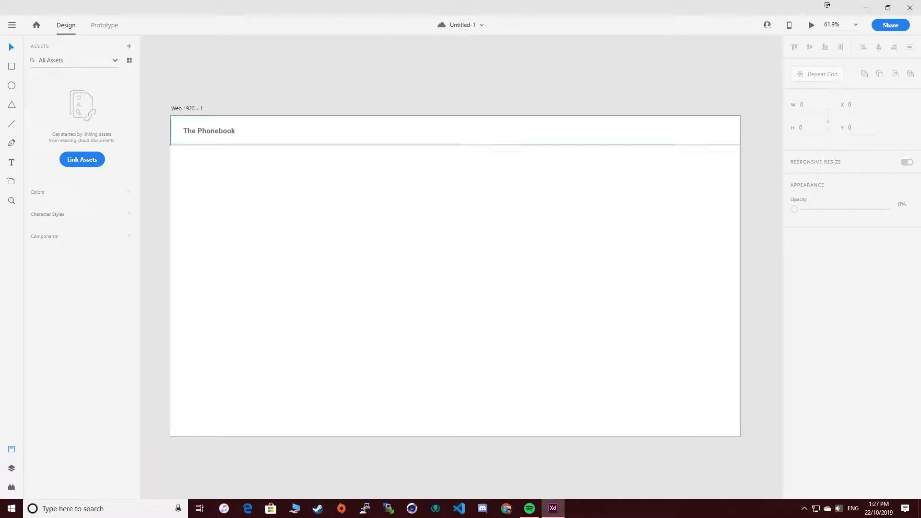
left_click(187, 109)
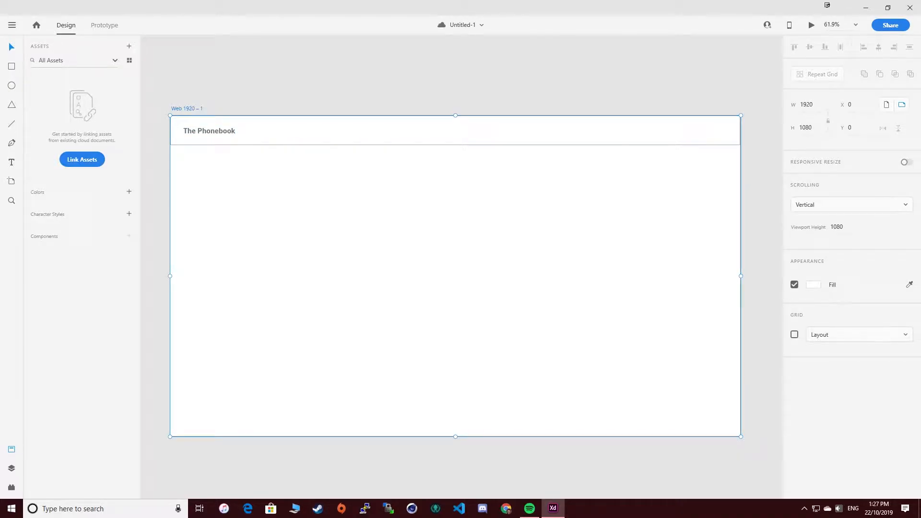
scroll(455, 276, "down", 5)
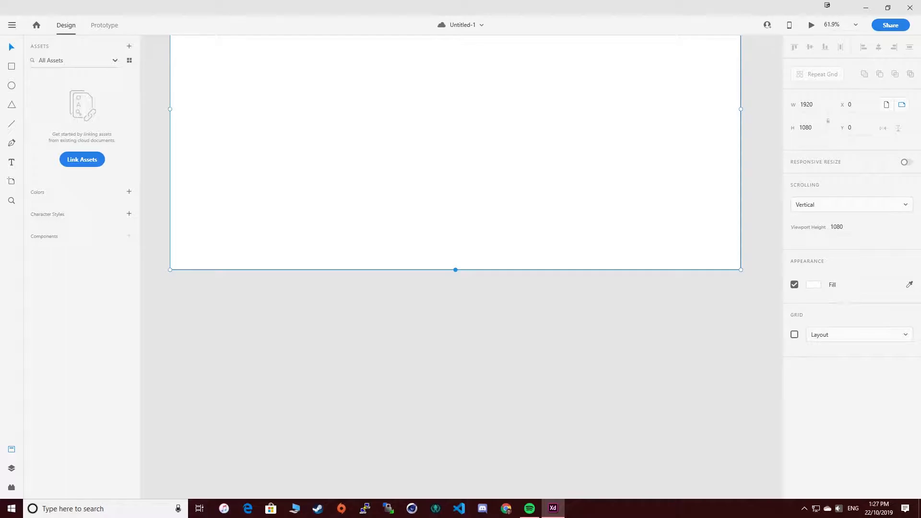
left_click_drag(455, 269, 455, 339)
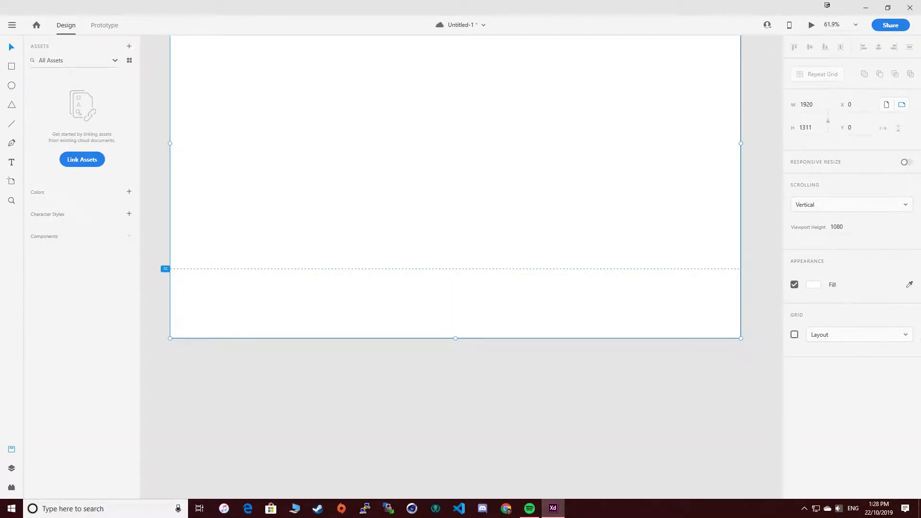
Draw a footer rectangle 1920 wide and about 232 high, filling the extended area at the bottom of the artboard
left_click(12, 66)
mouse_move(171, 268)
left_mouse_down()
mouse_move(300, 290)
mouse_move(525, 300)
mouse_move(714, 323)
mouse_move(740, 338)
left_mouse_up()
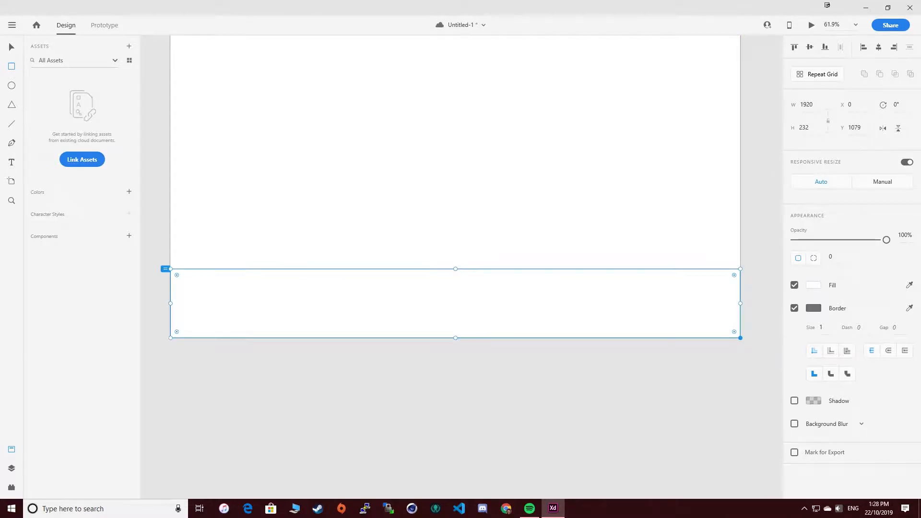
scroll(455, 269, "up", 3)
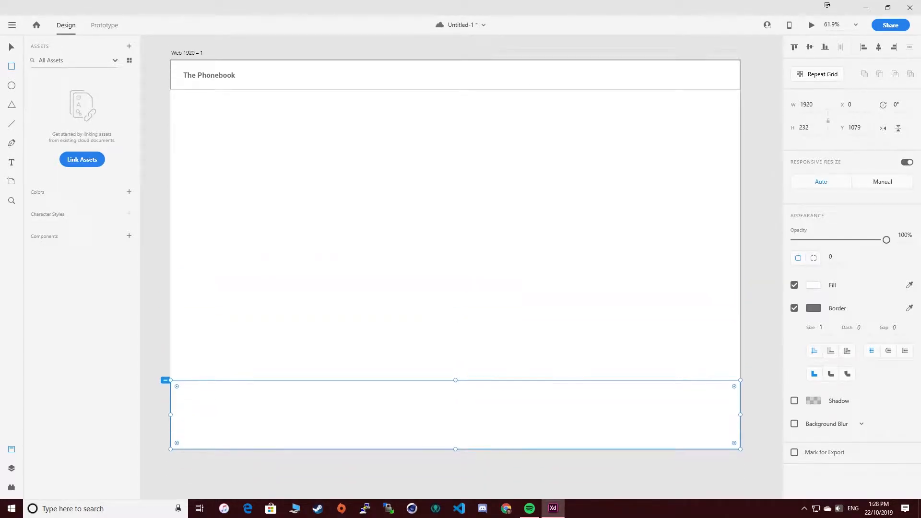
scroll(455, 259, "down", 1)
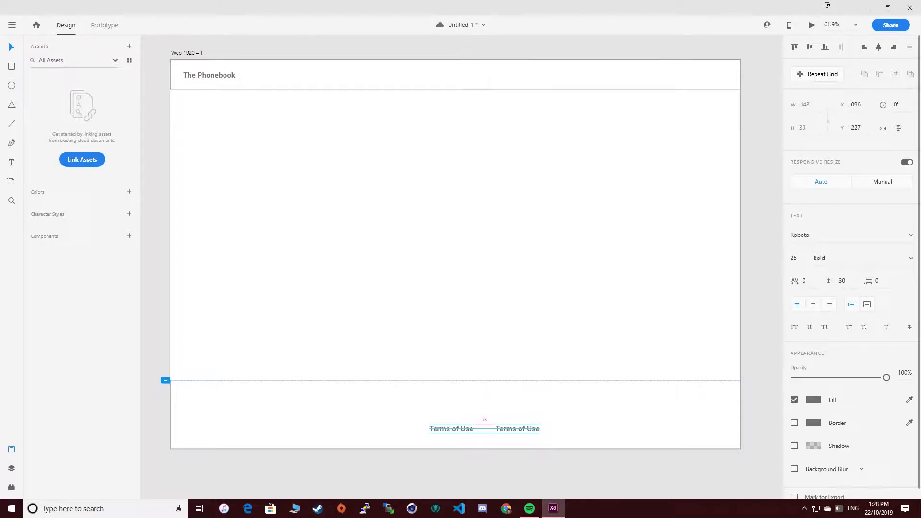
Set the font size of both "Terms of Use" texts in the footer to 11
left_click(451, 429)
left_click(518, 429, "shift")
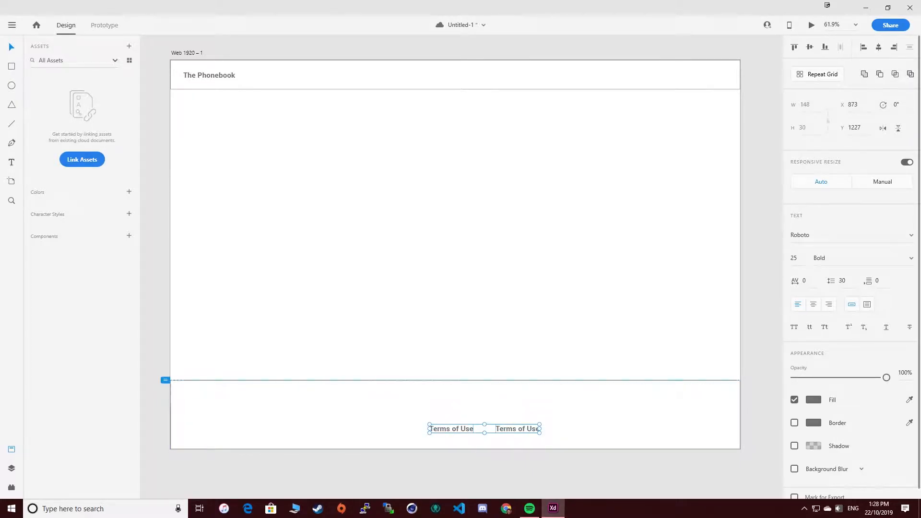
left_click(793, 258)
type("11")
key("Return")
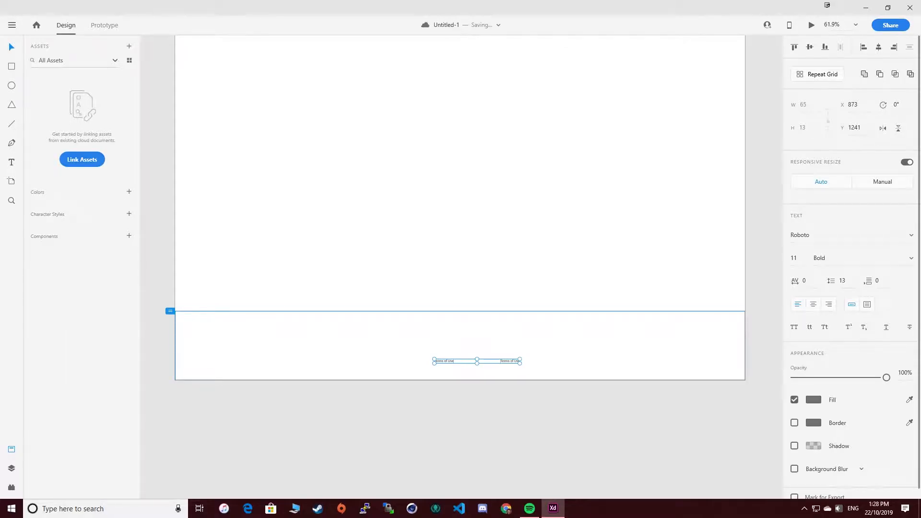
Move the left "Terms of Use" text closer to the one on its right, keeping both on the same line
left_click(475, 407)
left_click(444, 361)
left_click_drag(444, 362, 475, 362)
Set both "Terms of Use" texts in the footer to size 12 with the Light weight
left_click(510, 361, "shift")
left_click(911, 258)
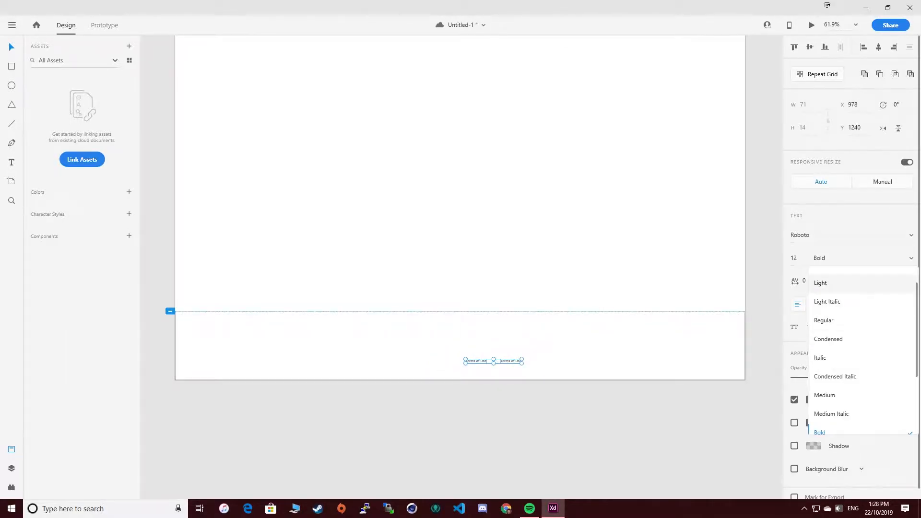
left_click(820, 283)
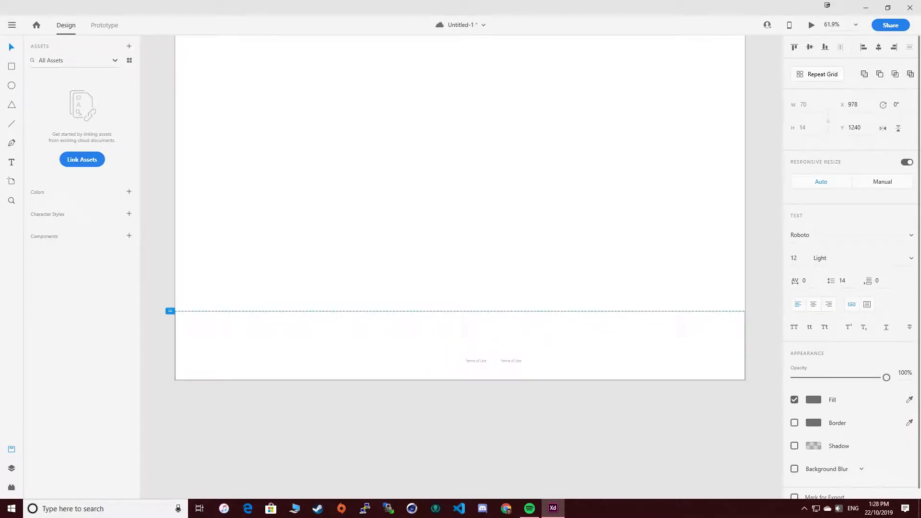
left_click(542, 410)
Move both "Terms of Use" texts together toward the footer's bottom centre, at a Y of about 1267
left_click(476, 361)
left_click(510, 361, "shift")
left_click_drag(510, 362, 479, 368)
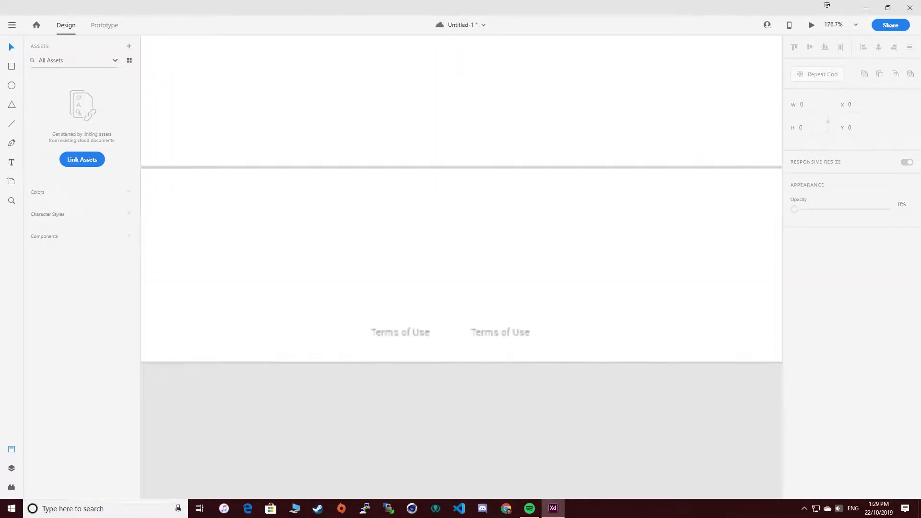
Replace the right-hand "Terms of Use" text with "Privacy Policy" and save the document
double_click(500, 331)
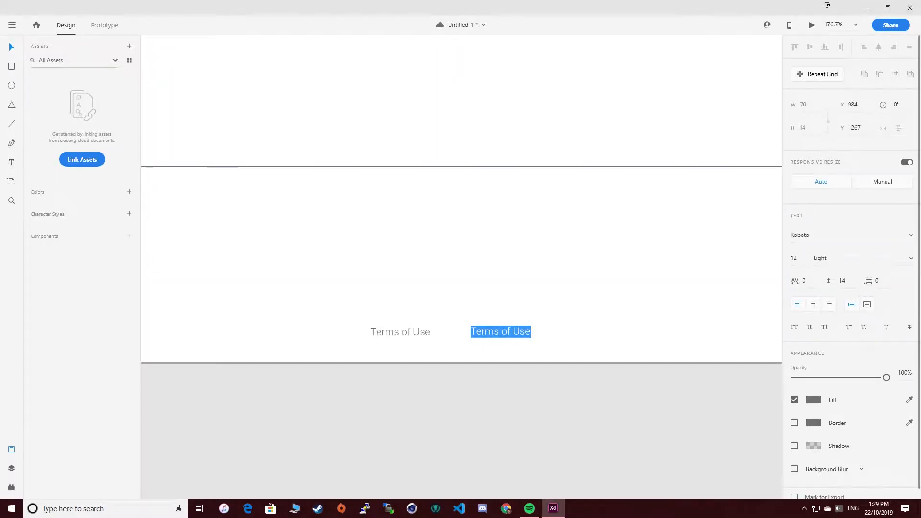
type("Privacy Polic")
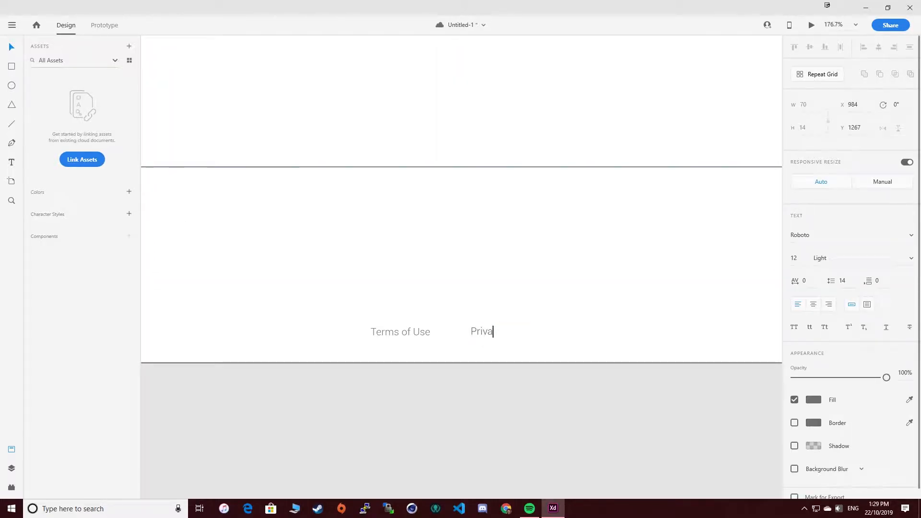
type("y")
key("Escape")
key("Escape")
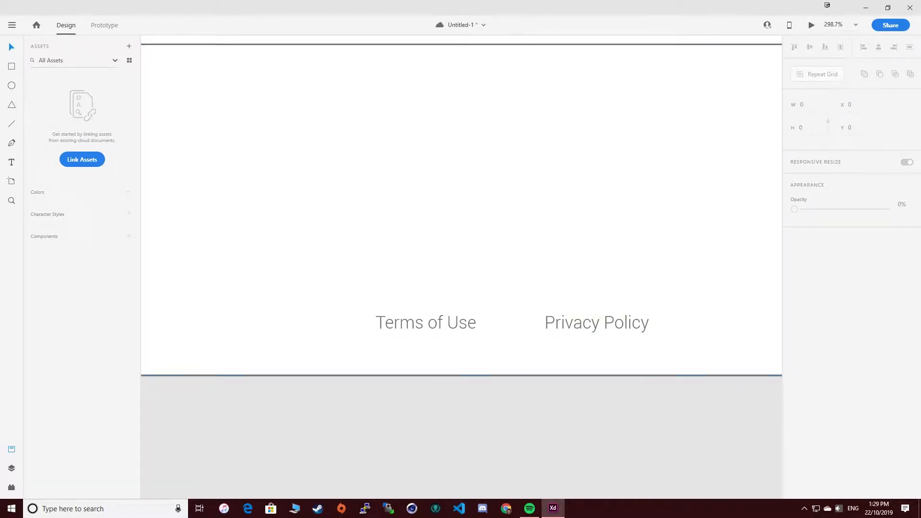
key("ctrl+s")
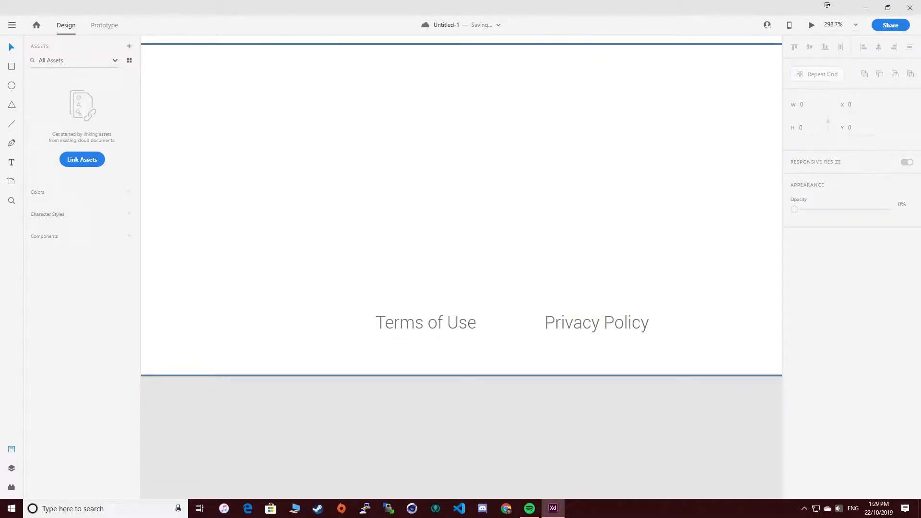
key("ctrl+0")
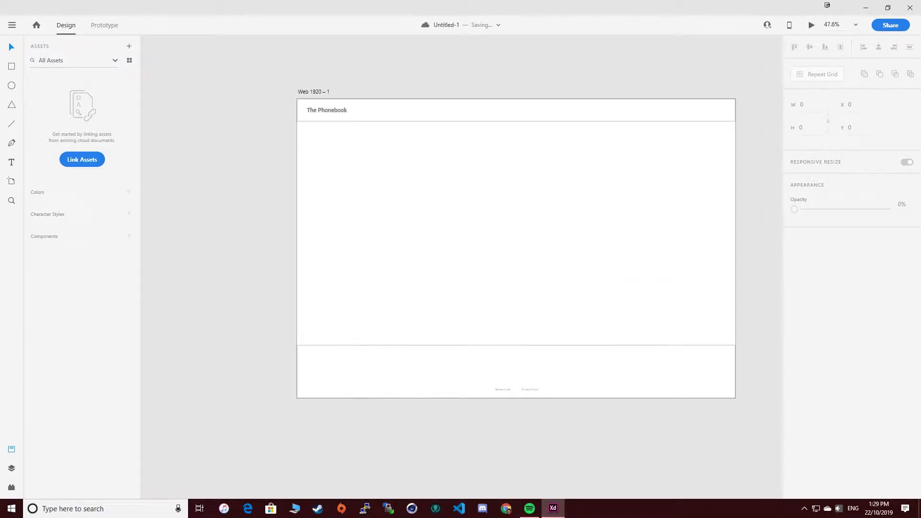
scroll(317, 96, "up", 6)
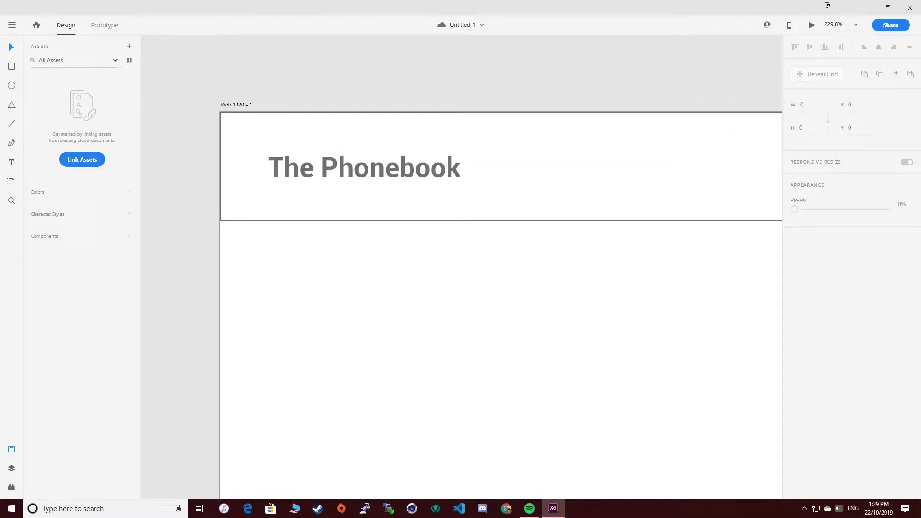
scroll(166, 194, "down", 7)
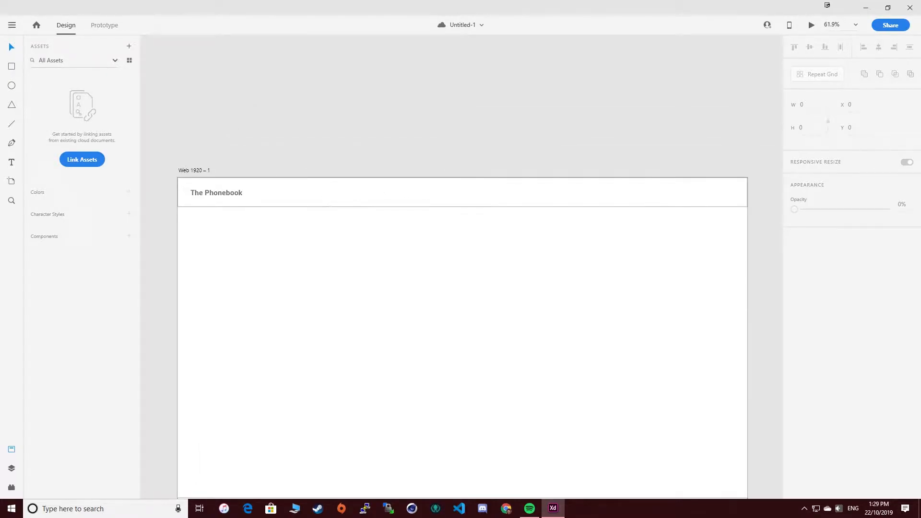
scroll(273, 391, "up", 2)
scroll(623, 417, "down", 1)
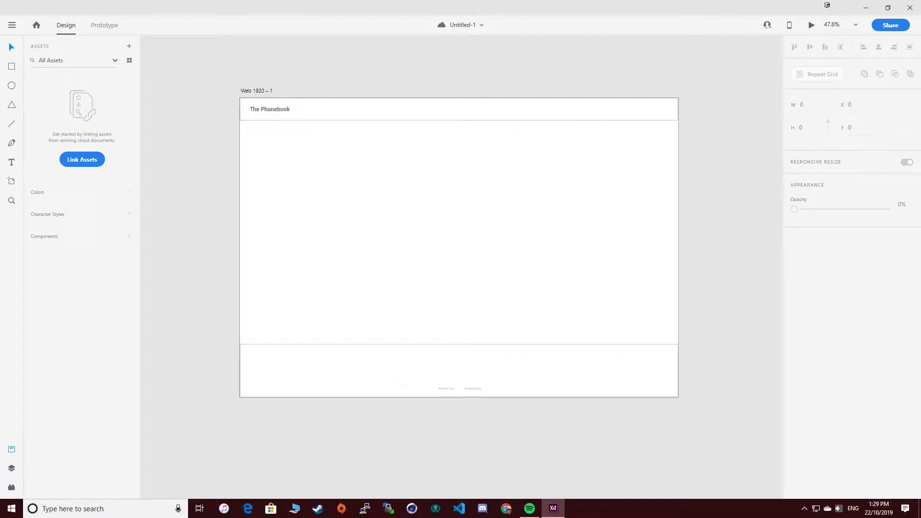
scroll(499, 392, "up", 1)
scroll(444, 408, "down", 1)
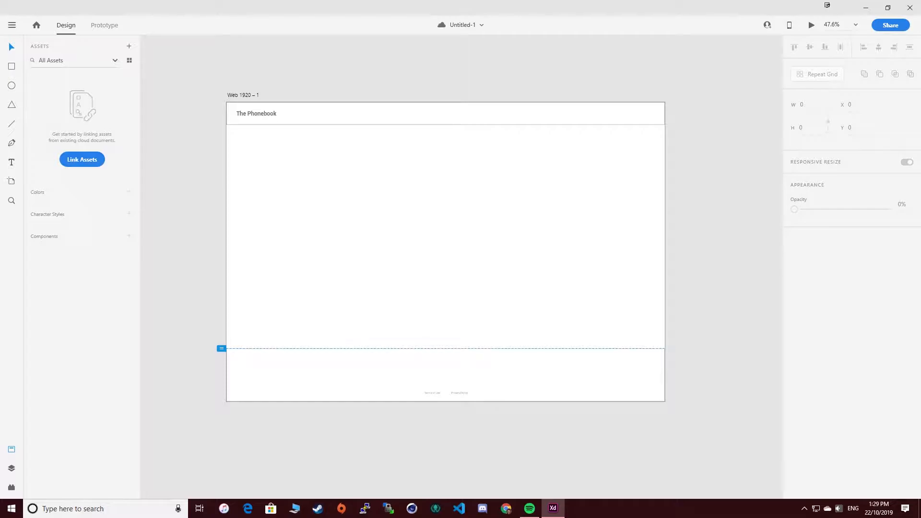
Draw a circle about 124 by 124 in the upper-left part of the page body, below the header
left_click(11, 86)
scroll(396, 124, "up", 5)
left_click(397, 123)
scroll(488, 148, "down", 5)
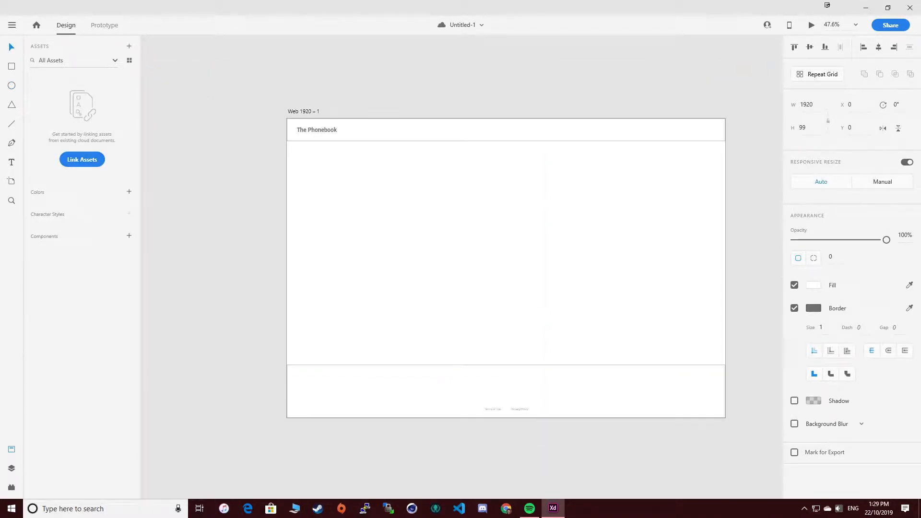
left_click_drag(391, 198, 419, 227)
Fill the circle with green and remove its border
left_click(813, 262)
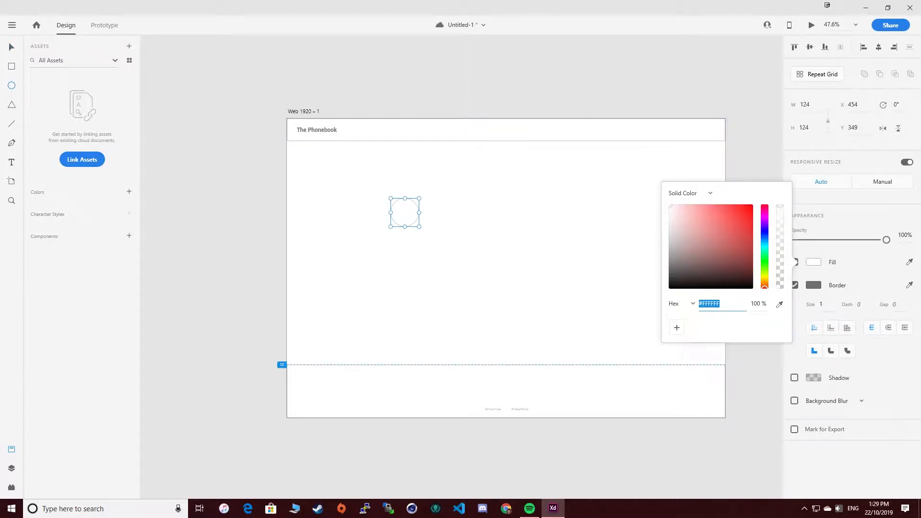
type("3D842C")
key("Return")
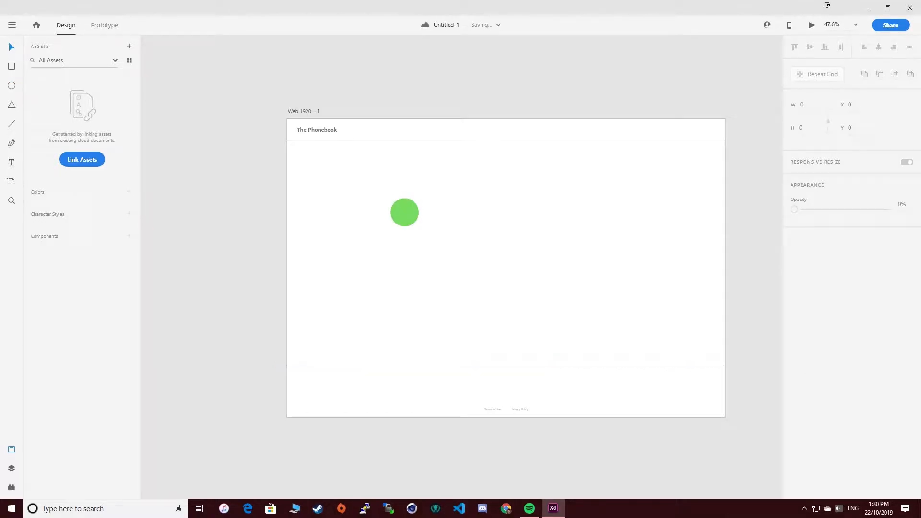
Shrink the green circle to about 78 by 78 and place it just below the header at about X 180, Y 194
scroll(607, 329, "up", 2)
scroll(446, 282, "down", 2)
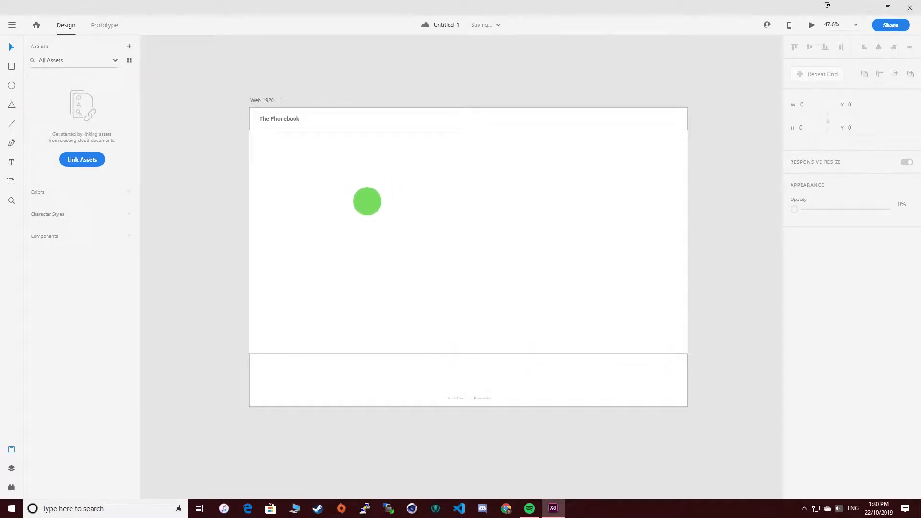
left_click_drag(367, 202, 345, 171)
key("ctrl+z")
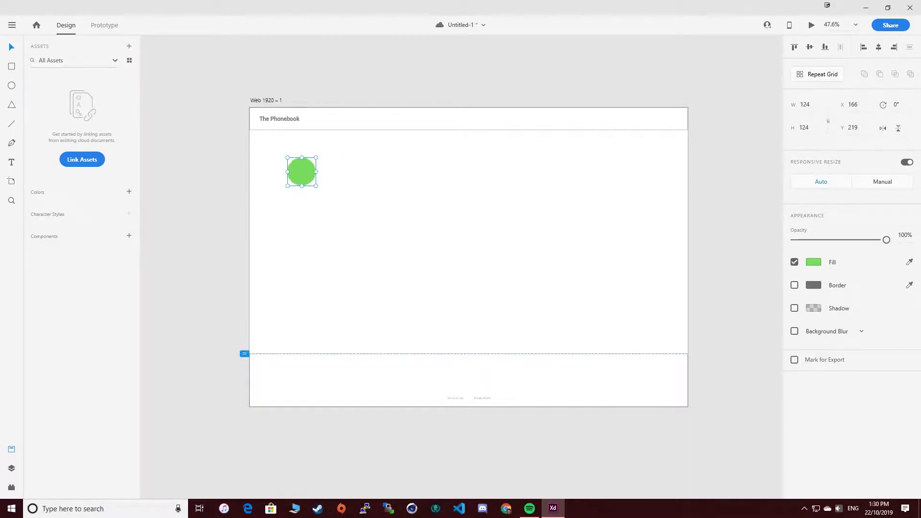
left_click(345, 171)
left_click(303, 172)
left_click_drag(316, 185, 299, 161)
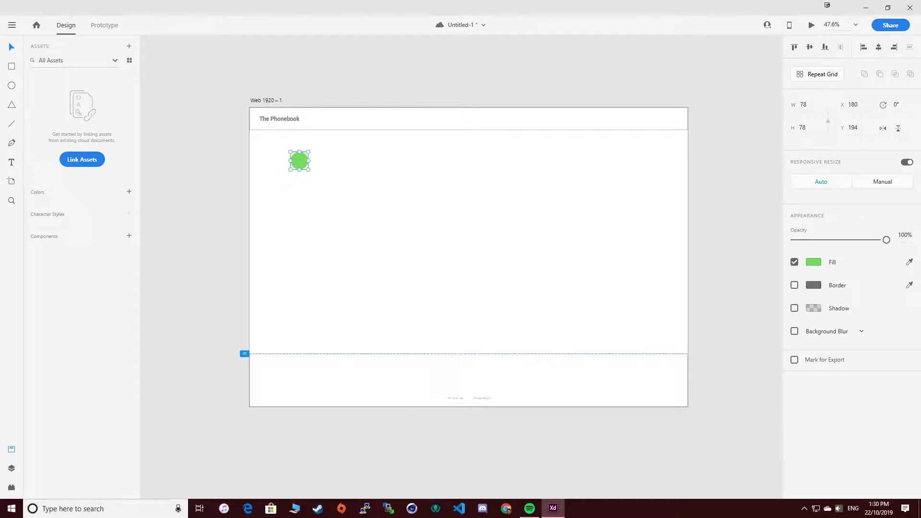
left_click(336, 165)
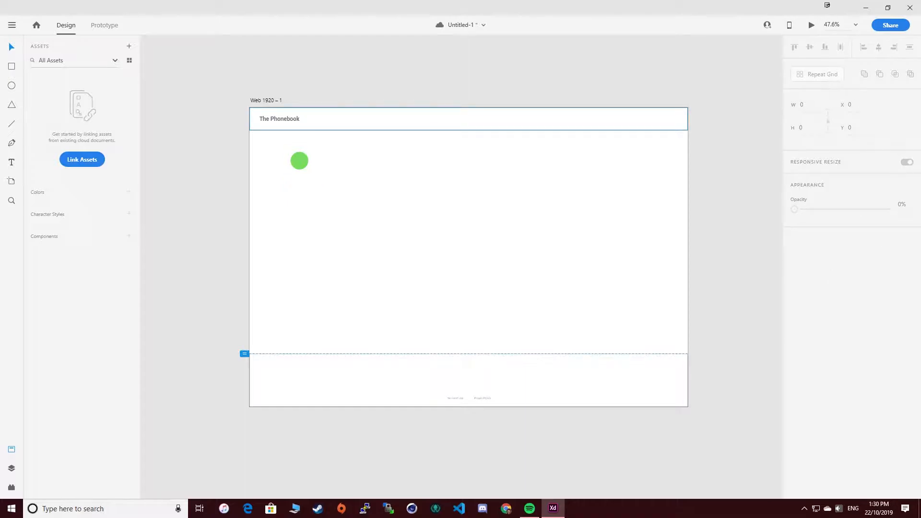
left_click(355, 120)
left_click(813, 285)
left_click_drag(710, 265, 744, 247)
key("ctrl+z")
left_click(595, 231)
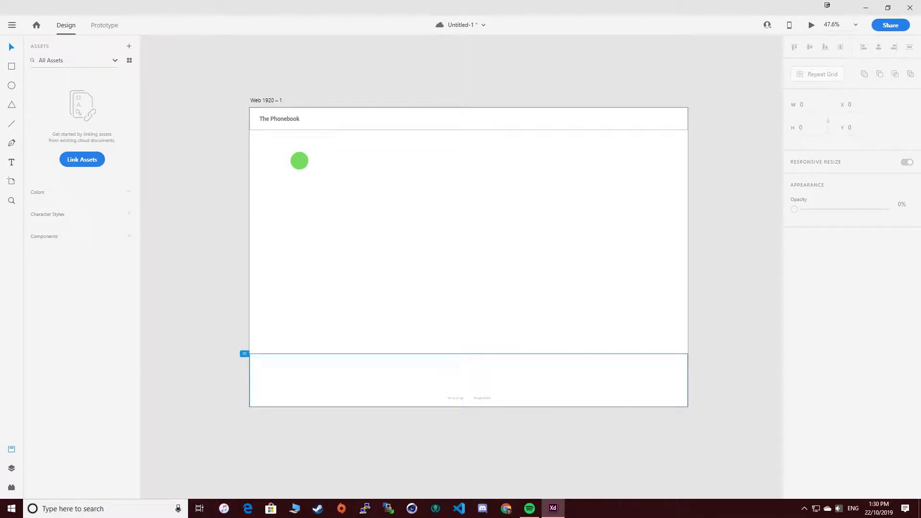
Save the document
key("ctrl+s")
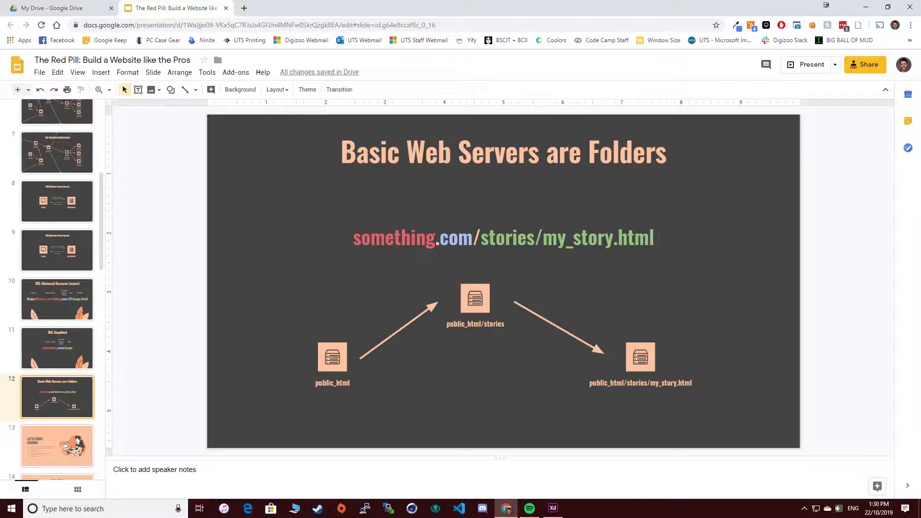
scroll(56, 288, "up", 6)
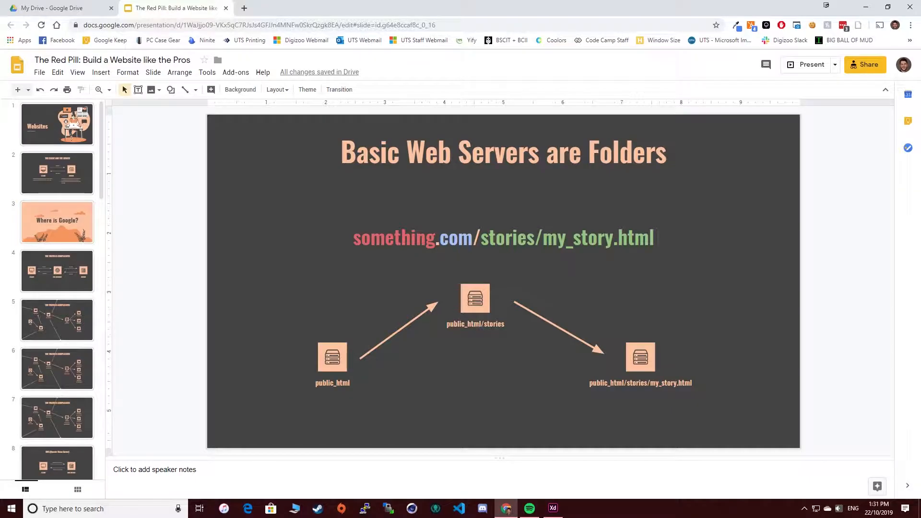
Switch back to Adobe XD and duplicate the header title beside the green circle, changing the copy's text to "Welcome to The Phonebook"
key("alt+Tab")
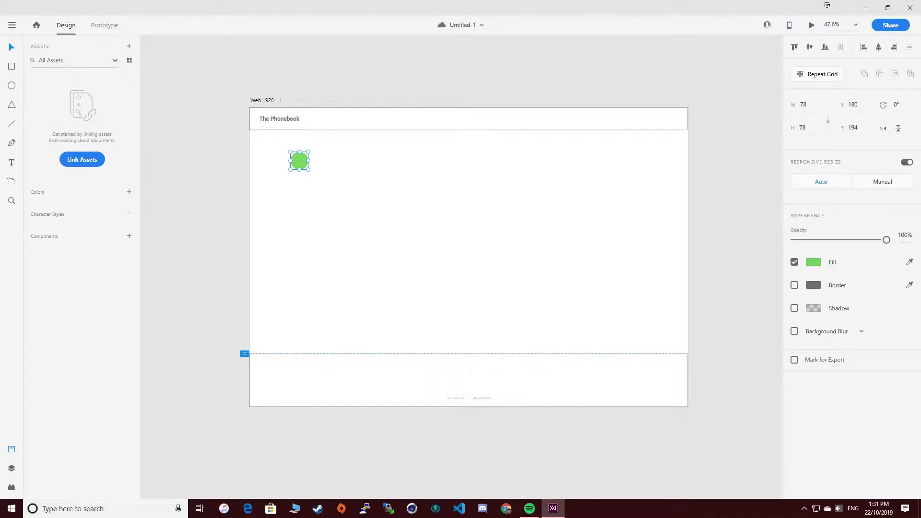
left_click(279, 120)
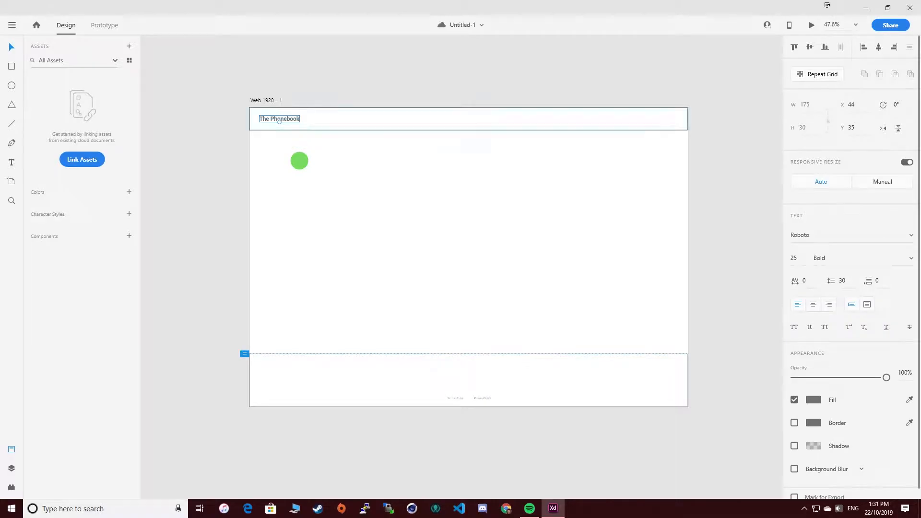
left_click_drag(279, 120, 338, 162)
double_click(338, 163)
type("W")
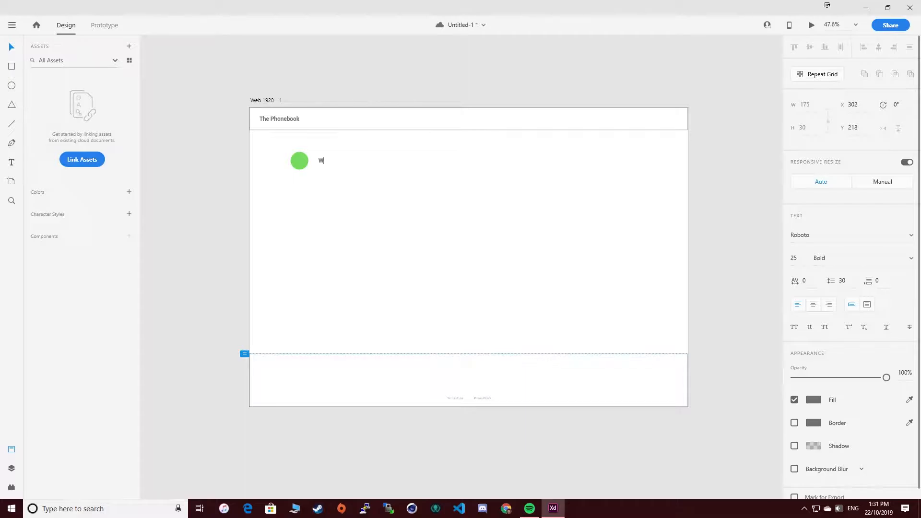
type("elcome to The Phonebook")
key("Escape")
key("Escape")
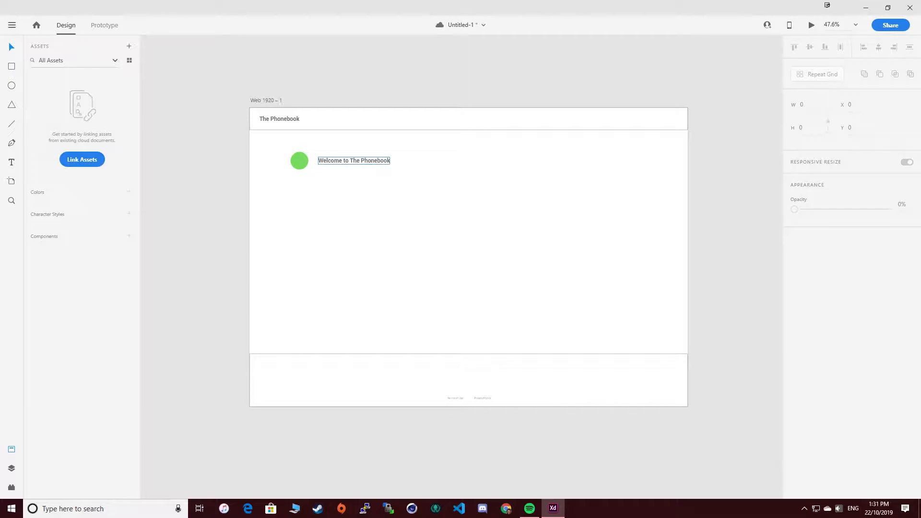
Set the font size of the "Welcome to The Phonebook" heading to 50
left_click(354, 162)
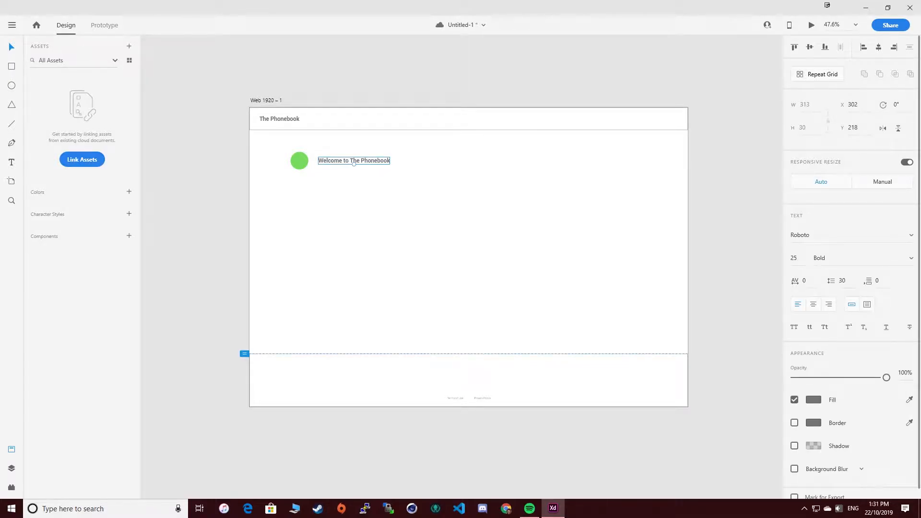
left_click(794, 258)
type("35")
key("Return")
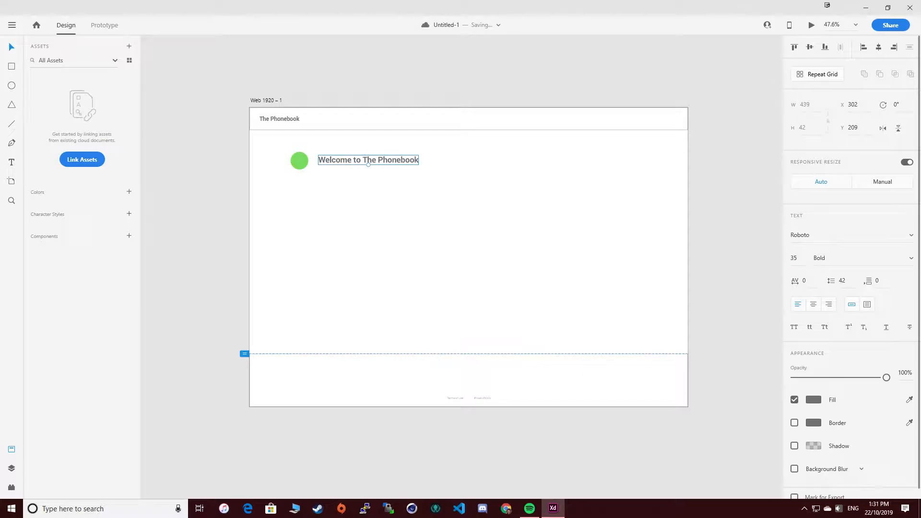
key("BackSpace")
type("0")
key("Return")
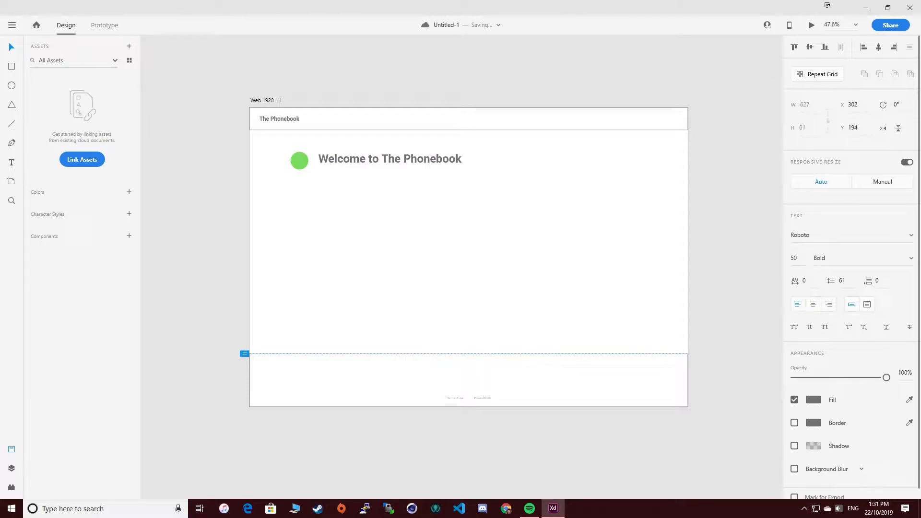
Align the welcome heading vertically with the green circle at about X 296, Y 203, and save the document
left_click_drag(390, 158, 391, 161)
key("shift+Left")
key("shift+Left")
key("Right")
key("Right")
key("Right")
key("Right")
key("Right")
key("Right")
key("Right")
key("Escape")
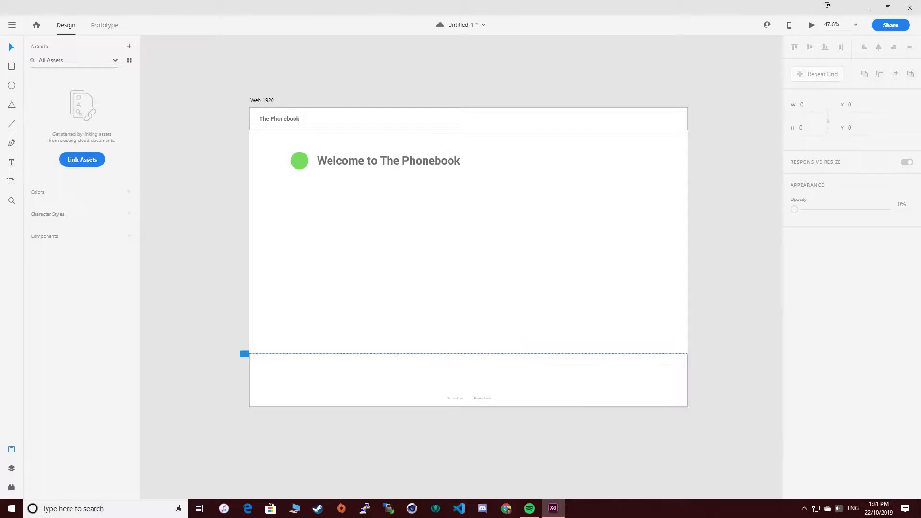
key("ctrl+s")
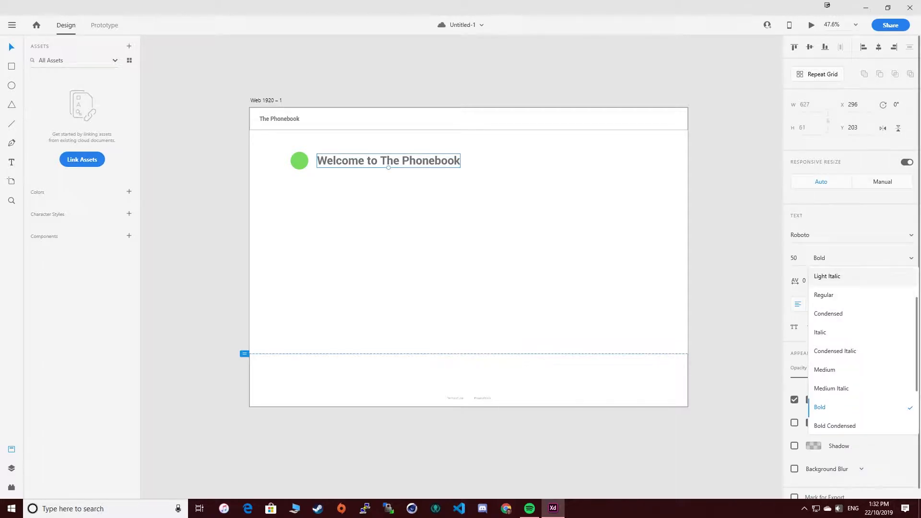
Try the Thin, Regular and Black font weights on the "Welcome to The Phonebook" heading
scroll(853, 284, "up", 2)
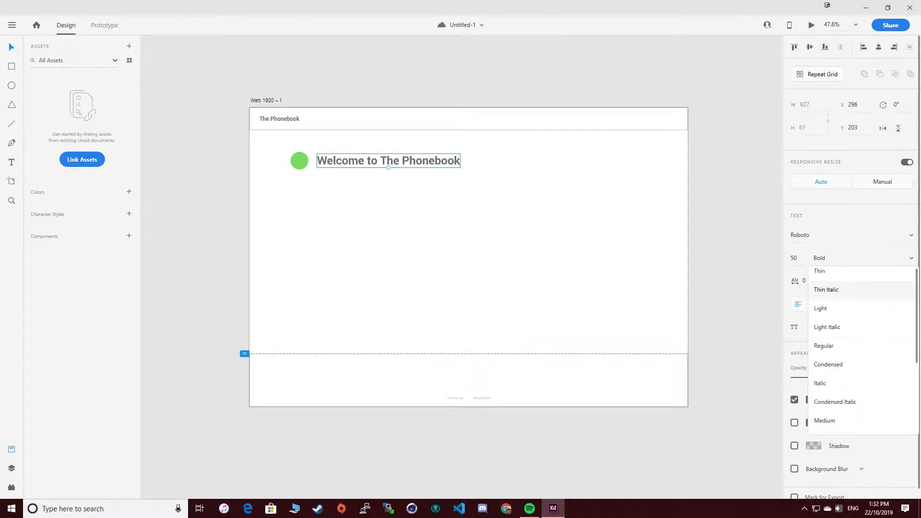
left_click(820, 275)
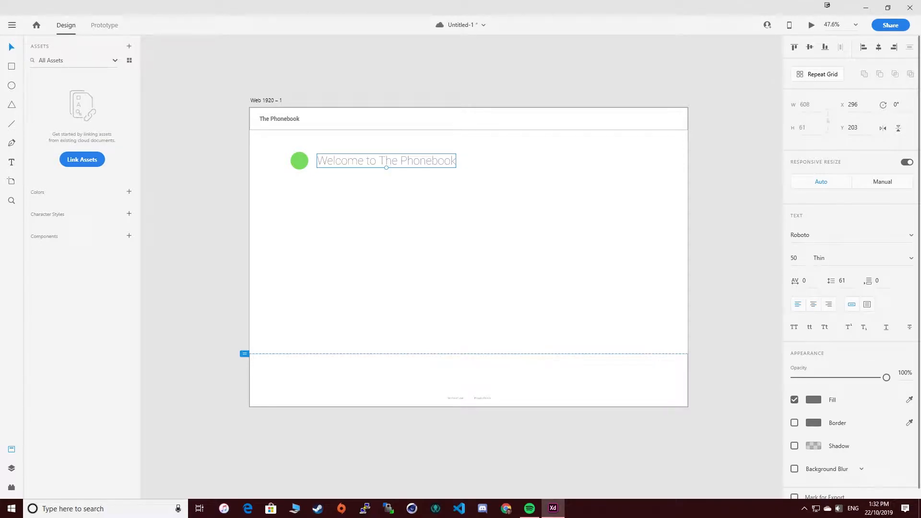
left_click(862, 258)
left_click(823, 348)
left_click(862, 257)
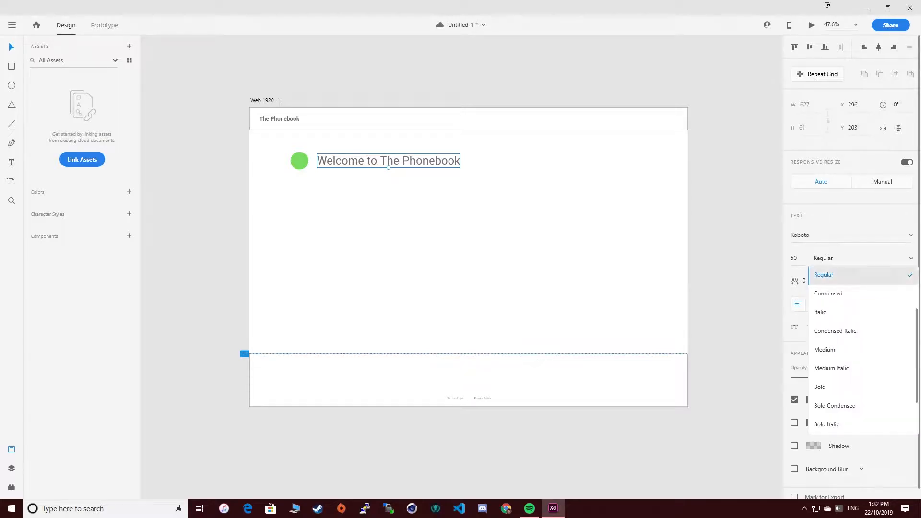
scroll(862, 349, "up", 2)
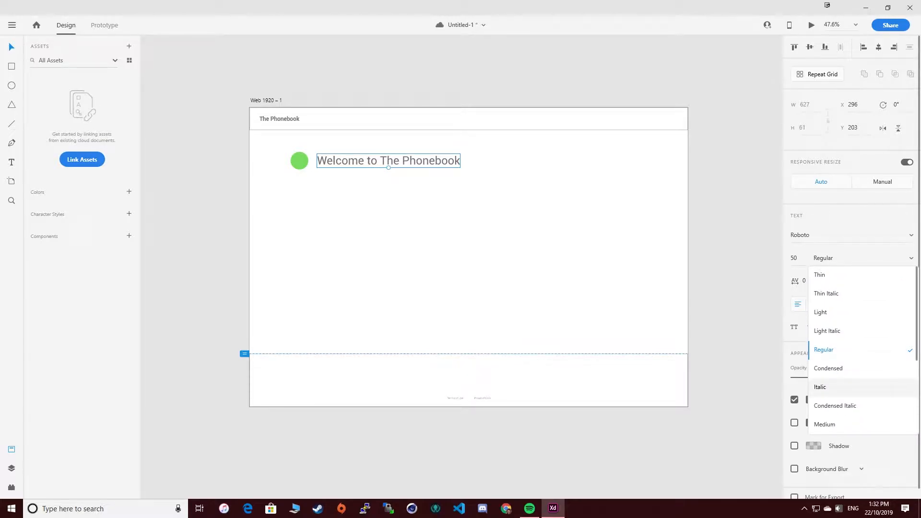
scroll(862, 386, "down", 2)
left_click(862, 407)
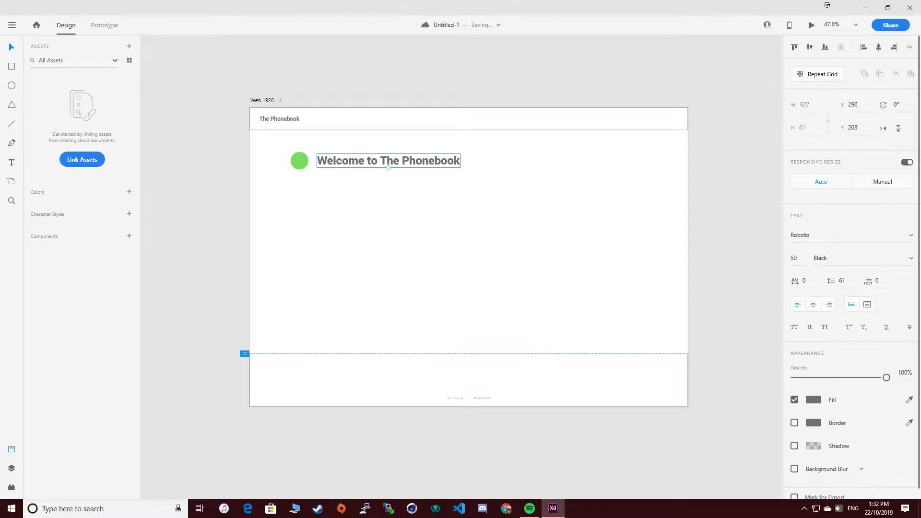
Increase the letter spacing of the "Welcome to The Phonebook" heading
left_click(806, 281)
scroll(806, 281, "up", 20)
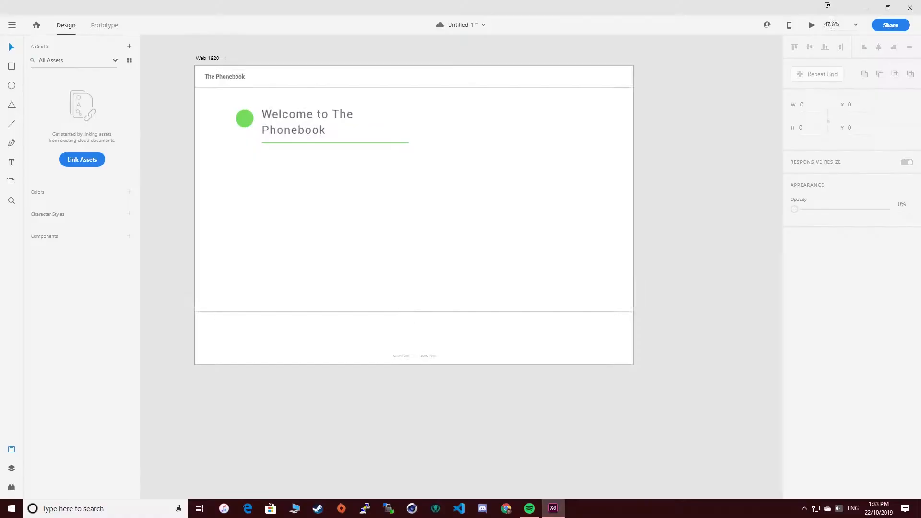
Draw a rectangle about 276 by 143 beneath the green line, aligned with the heading's starting edge
key("ctrl+minus")
key("ctrl+equal")
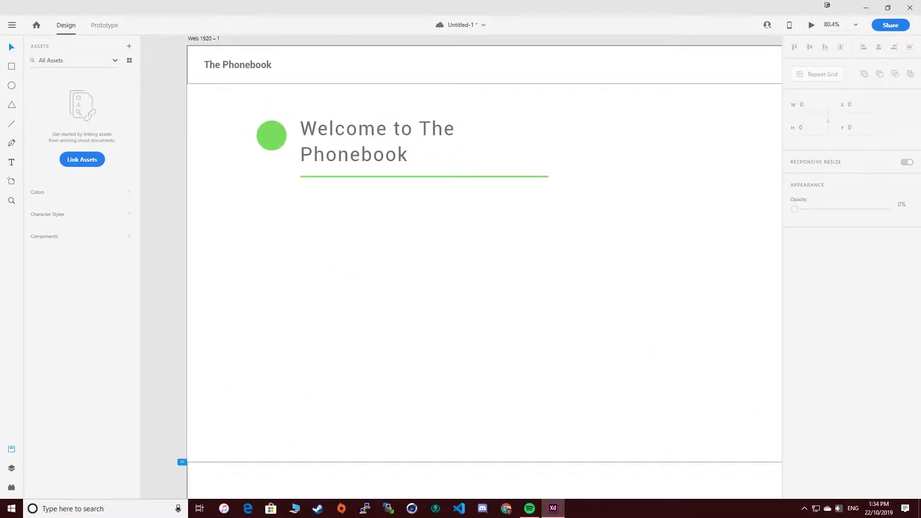
key("ctrl+minus")
key("ctrl+equal")
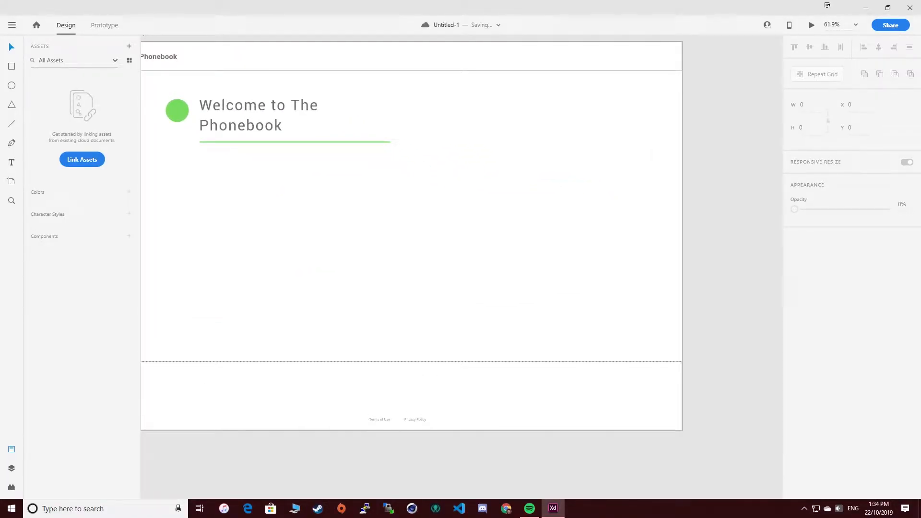
key("ctrl+minus")
key("ctrl+equal")
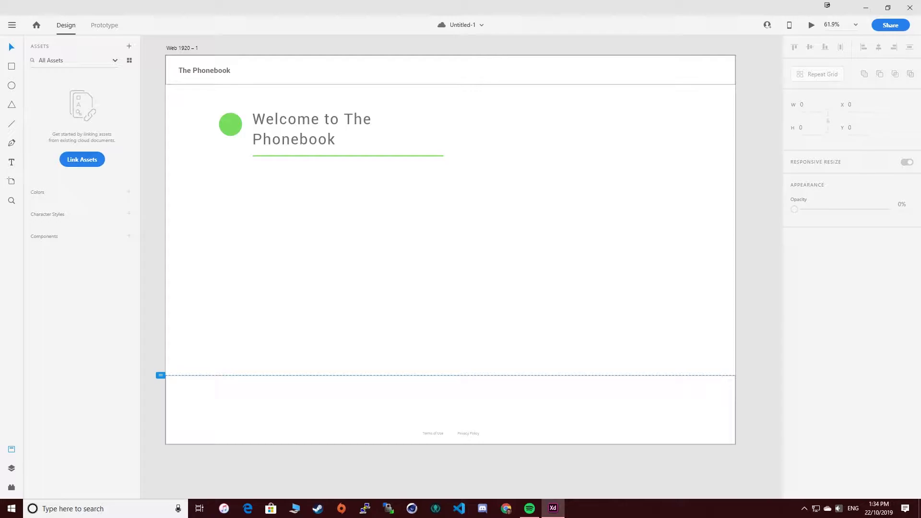
left_click_drag(253, 177, 335, 219)
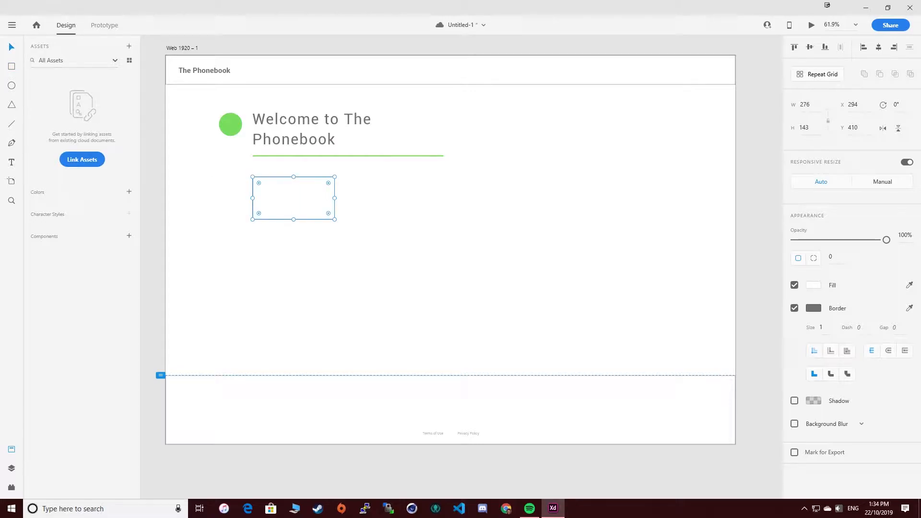
Turn the rectangle into a repeat grid of two columns and two rows with a wider gap between the rows
key("ctrl+r")
left_click_drag(335, 198, 437, 198)
left_click_drag(345, 219, 344, 275)
left_click_drag(294, 226, 293, 233)
key("Escape")
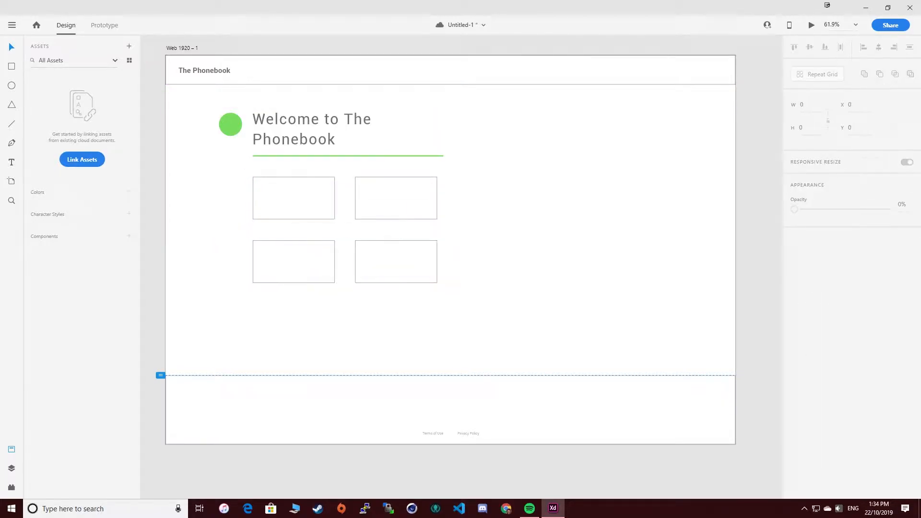
Draw a wide rectangle beneath the grid, spanning both of its columns
scroll(294, 230, "down", 5)
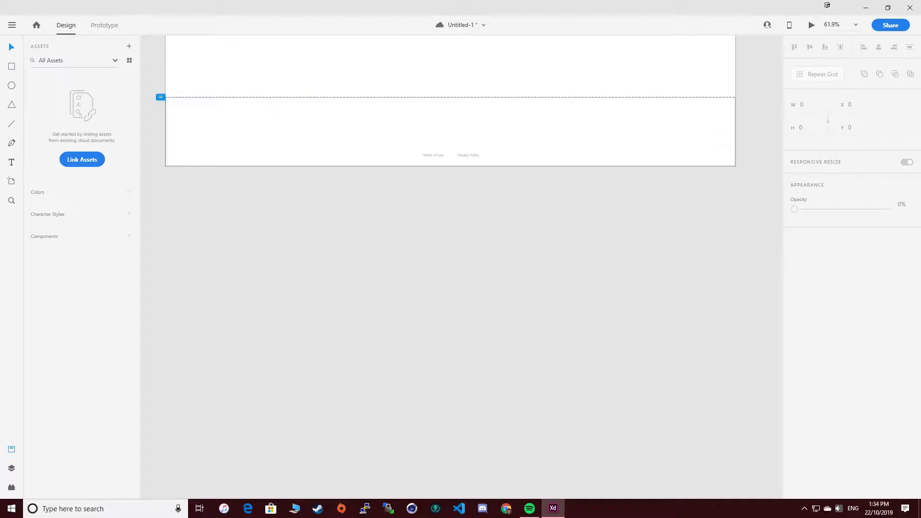
scroll(293, 231, "up", 6)
scroll(294, 316, "down", 1)
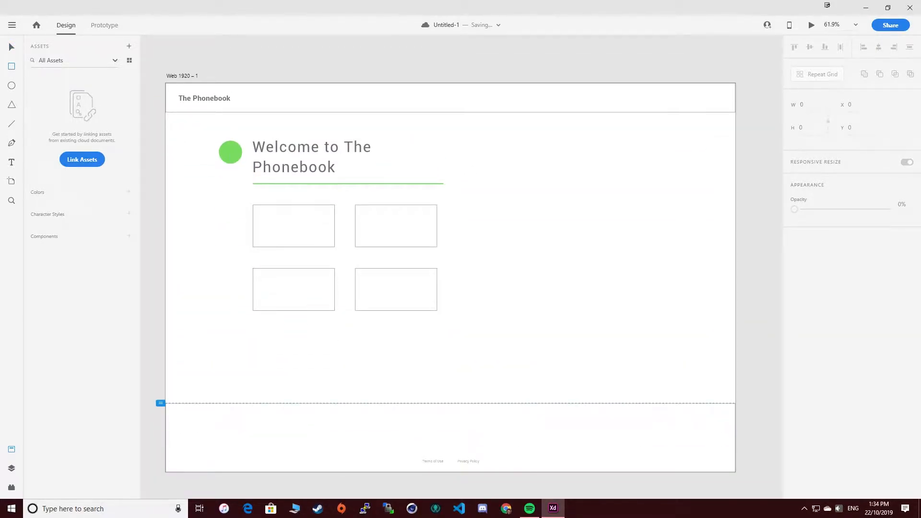
left_click_drag(252, 328, 437, 371)
left_click(505, 387)
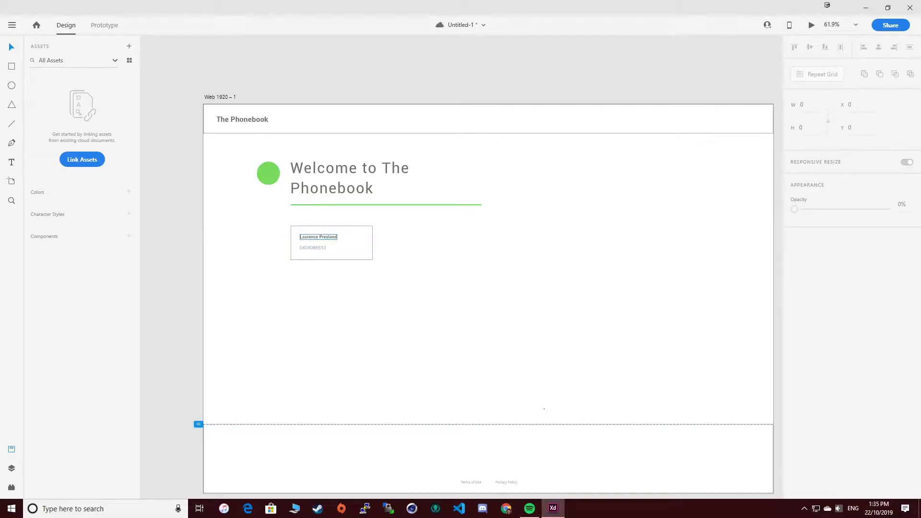
Examine the contact card's name and phone text up close and against the whole page layout
scroll(310, 239, "up", 5)
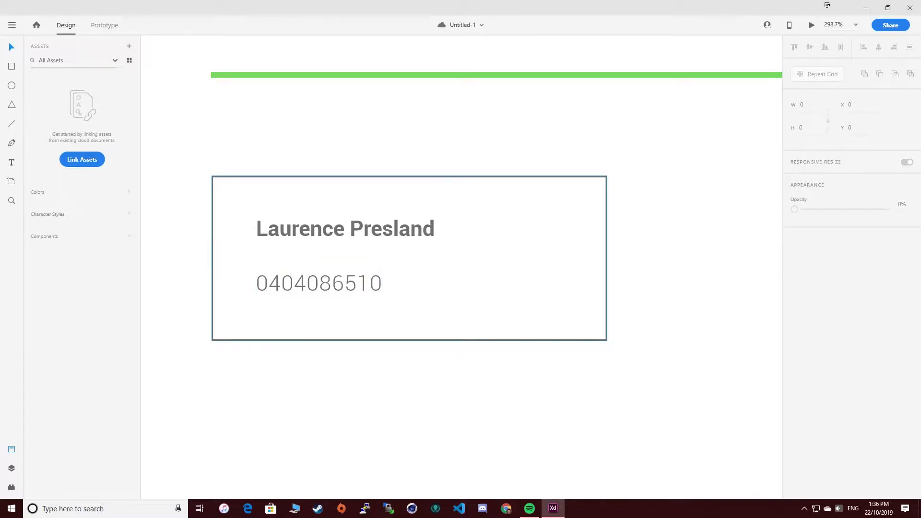
scroll(360, 267, "down", 5)
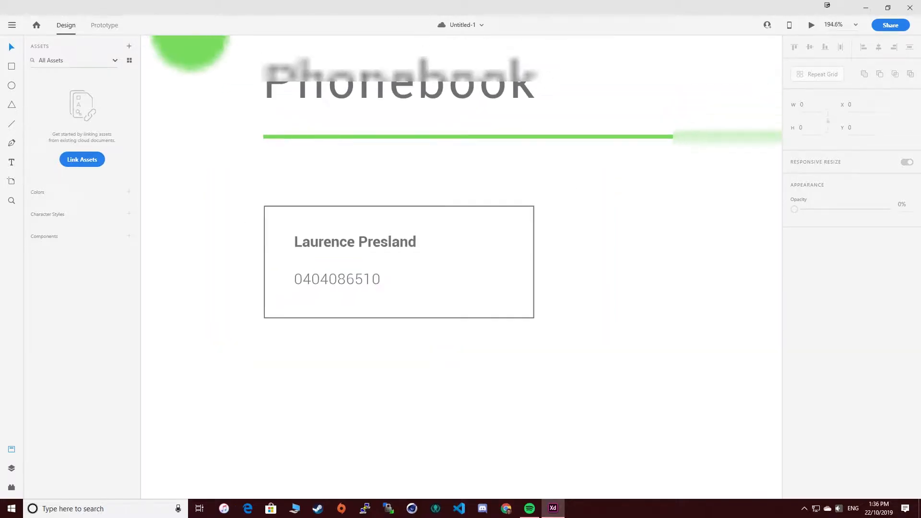
scroll(336, 272, "down", 4)
scroll(331, 281, "up", 3)
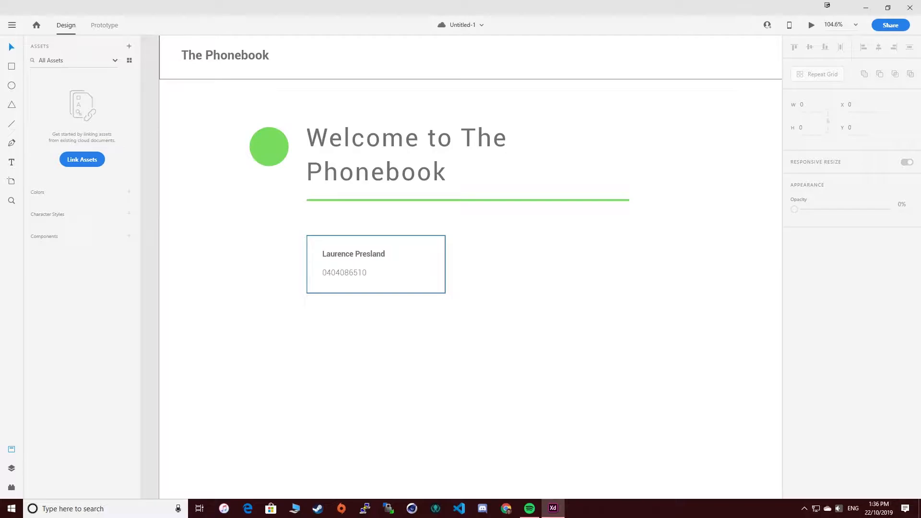
scroll(347, 279, "up", 4)
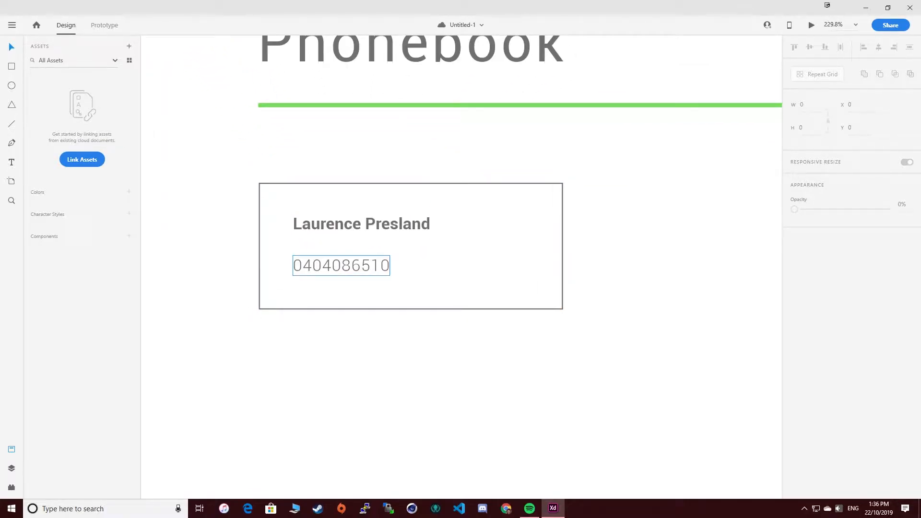
scroll(278, 288, "down", 5)
scroll(275, 166, "down", 2)
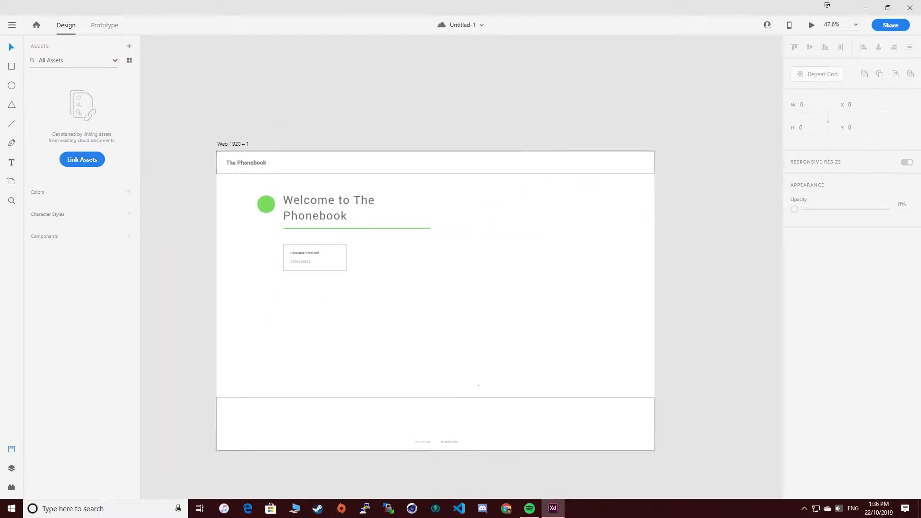
Duplicate the contact card with its texts into a two-by-two arrangement below the green line, and save the document
left_click_drag(391, 277, 279, 224)
left_click(366, 288)
mouse_move(367, 288)
left_mouse_down()
mouse_move(277, 242)
mouse_move(380, 243)
mouse_move(373, 285)
mouse_move(278, 284)
mouse_move(373, 288)
left_mouse_up()
key("ctrl+v")
key("Escape")
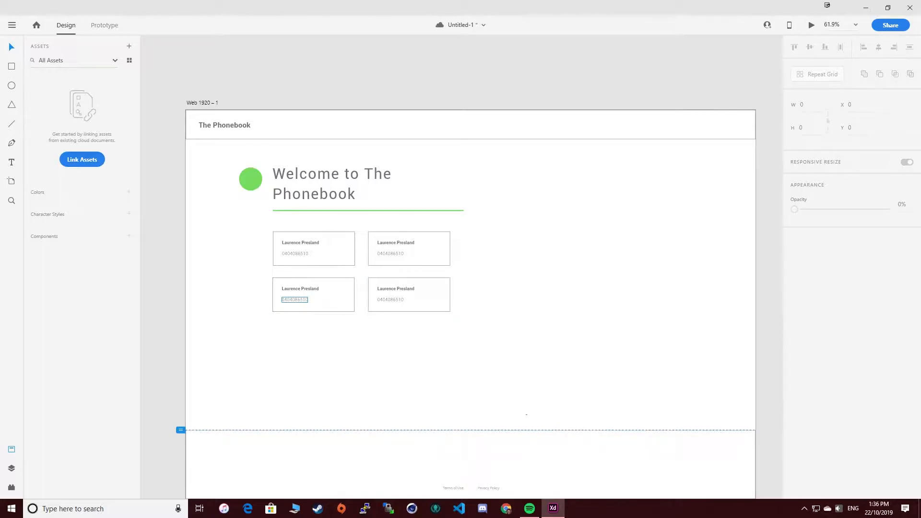
key("ctrl+s")
Draw a horizontal divider across the width of the contact cards and shrink the large rectangle beneath them to the same width
scroll(470, 288, "down", 2)
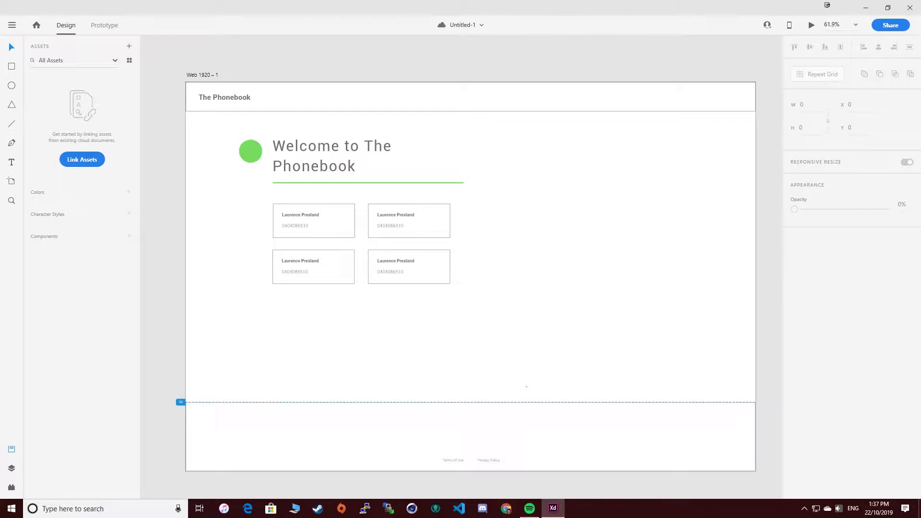
scroll(320, 372, "up", 3)
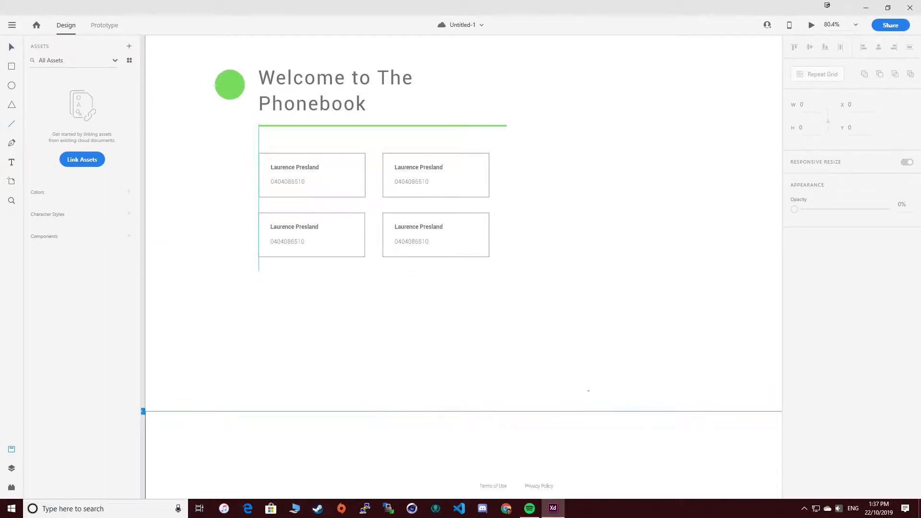
left_click_drag(259, 271, 489, 271)
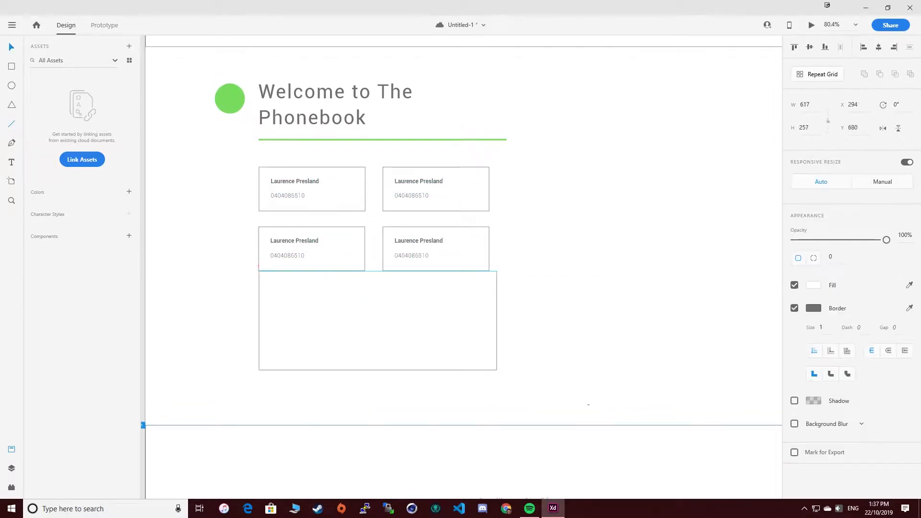
left_click_drag(497, 370, 489, 342)
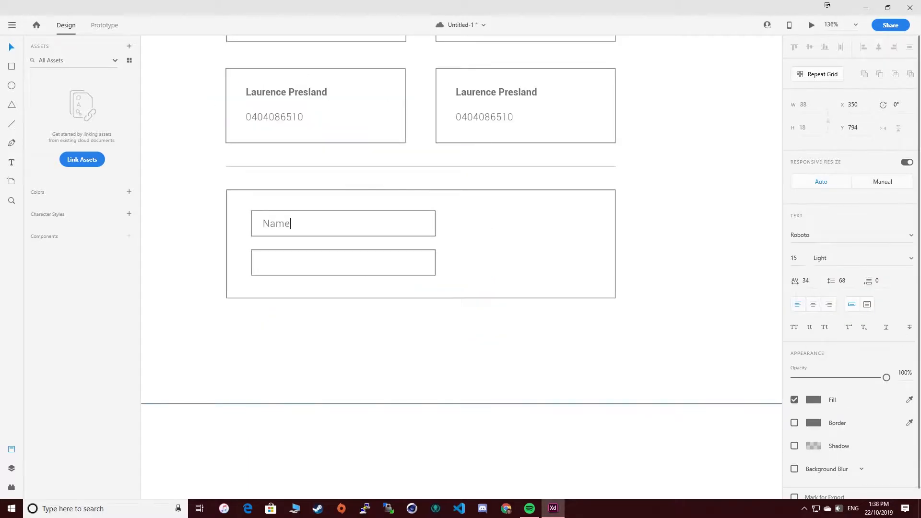
Replace the placeholder text in the form's upper field with "Full Name"
key("BackSpace")
key("BackSpace")
key("BackSpace")
key("BackSpace")
type("Full Name")
key("Escape")
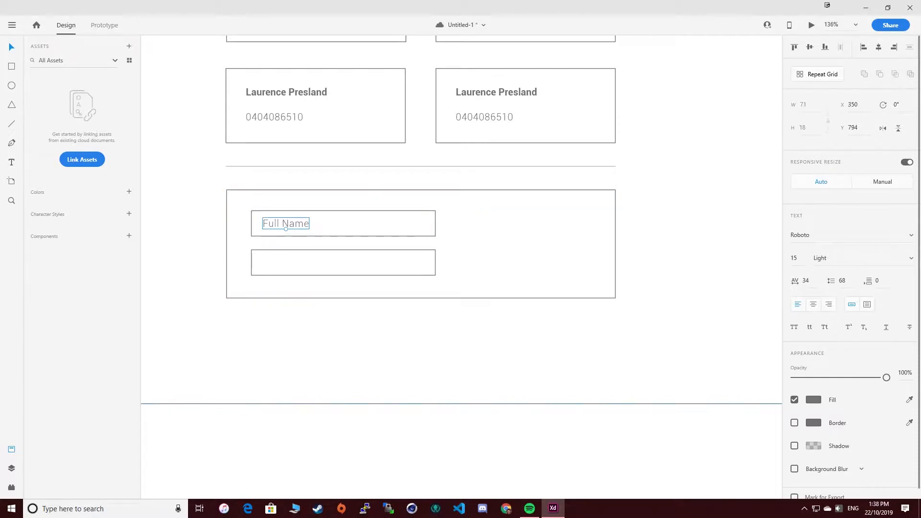
Duplicate the "Full Name" placeholder into the form's lower field and change the copy to "Phone"
left_click_drag(286, 224, 285, 262, "alt")
double_click(286, 262)
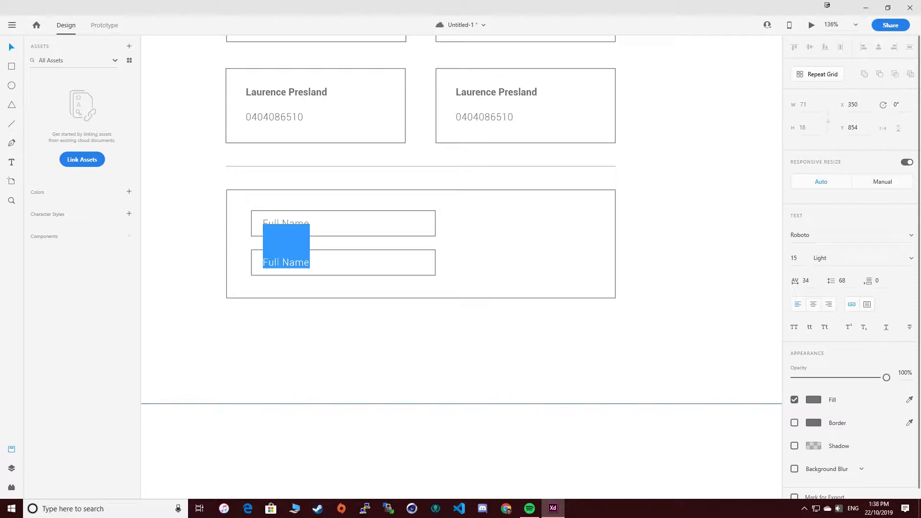
type("Phone")
key("Escape")
key("Escape")
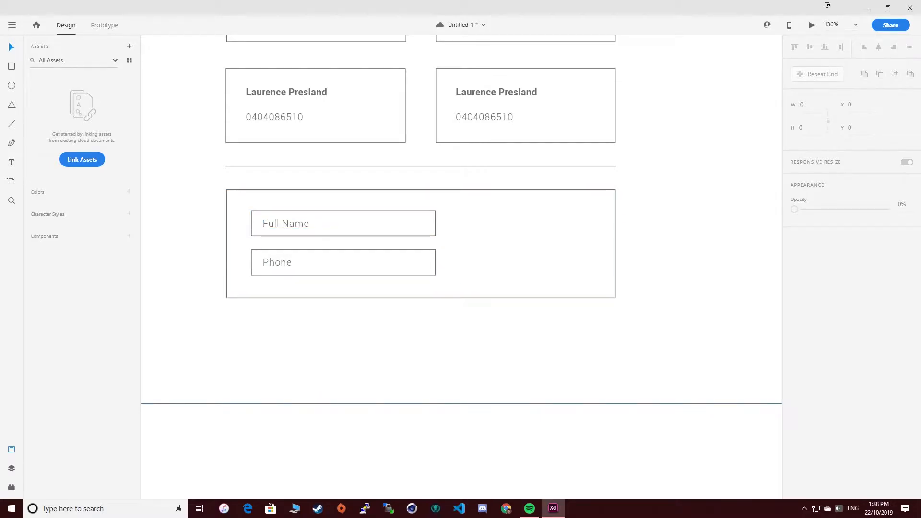
Copy the green circle beside the welcome heading and paste it into the form next to the Full Name and Phone fields
scroll(460, 266, "up", 6)
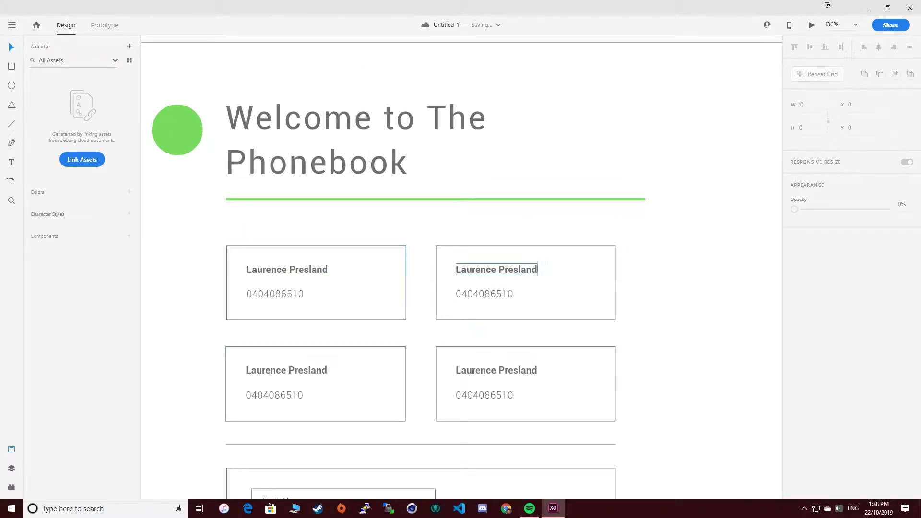
scroll(460, 267, "down", 4)
scroll(461, 266, "down", 2)
scroll(460, 267, "down", 1)
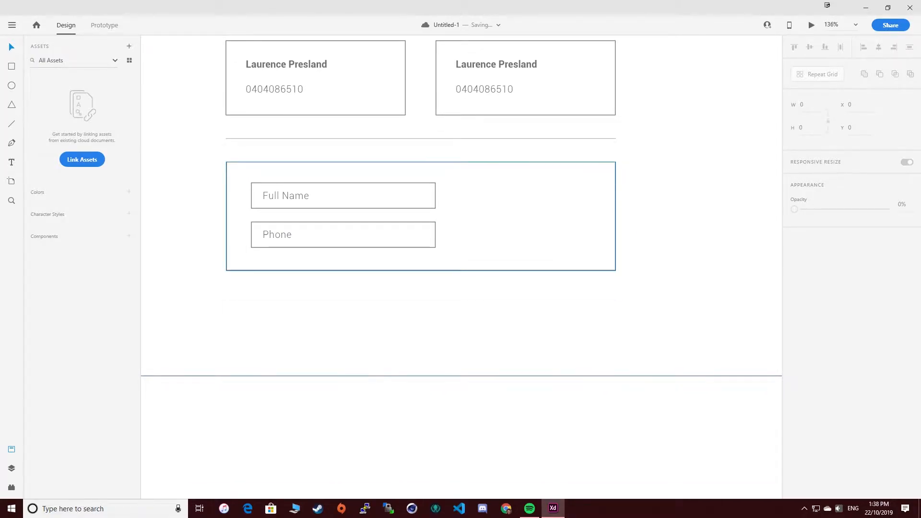
scroll(311, 299, "up", 7)
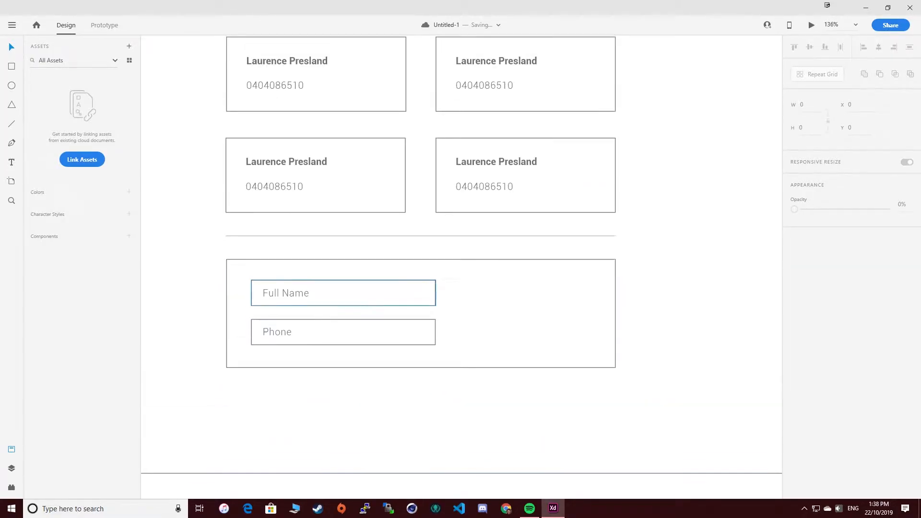
left_click(177, 172)
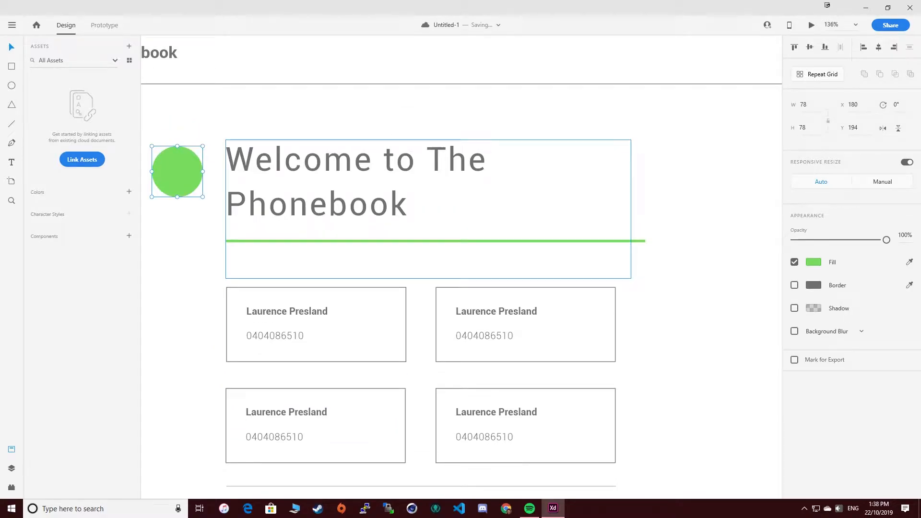
scroll(311, 215, "down", 11)
key("ctrl+v")
left_click_drag(460, 267, 484, 256)
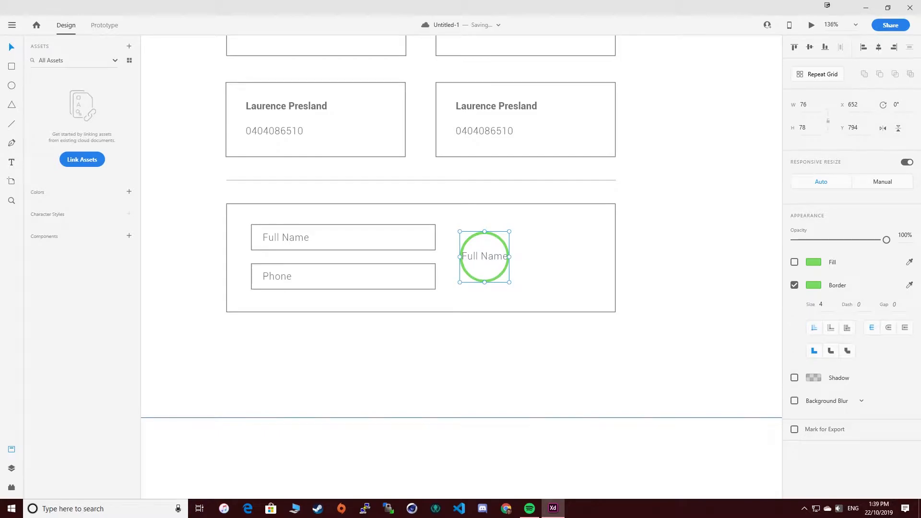
Enlarge the form's outlined circle to about 98 by 100 and shift it with its label slightly away from the fields
left_click_drag(455, 286, 453, 289)
left_click_drag(516, 224, 517, 224)
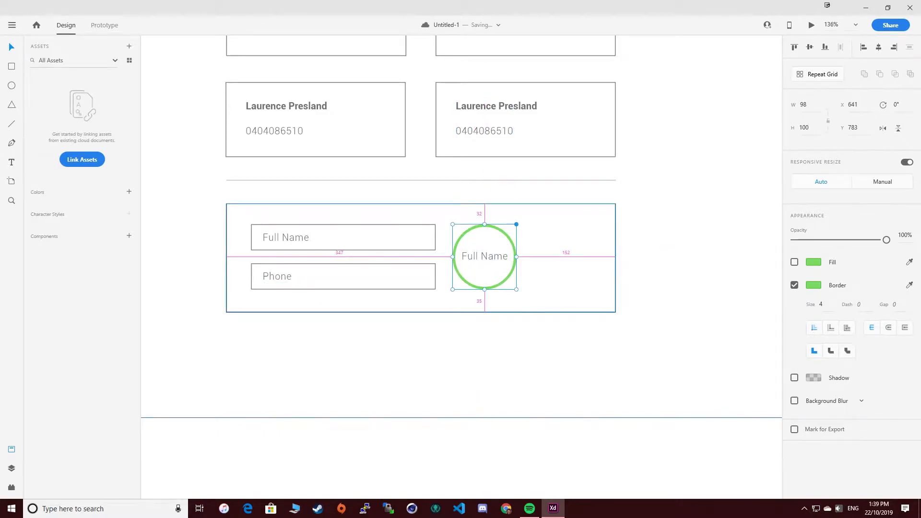
left_click(484, 257, "shift")
left_click_drag(484, 273, 488, 273)
left_click(537, 279)
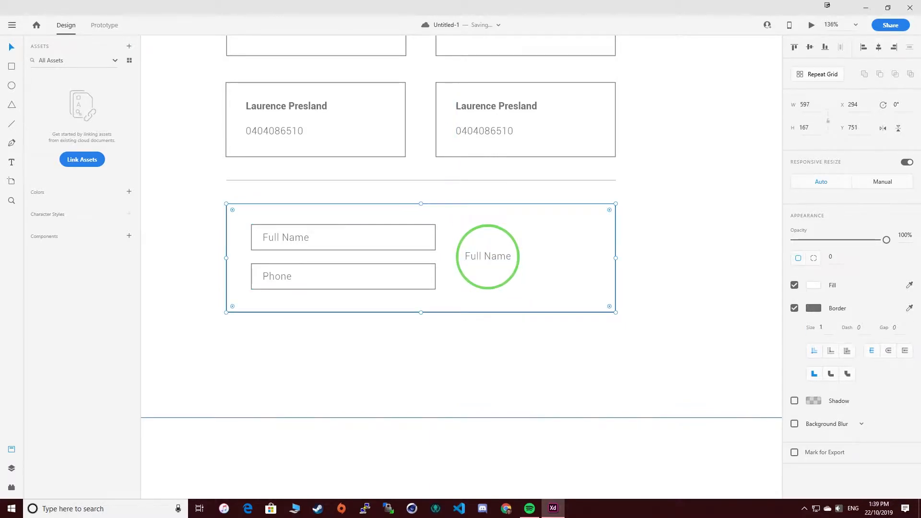
Change the label inside the form's green circle to "Submit"
double_click(487, 258)
type("Submit")
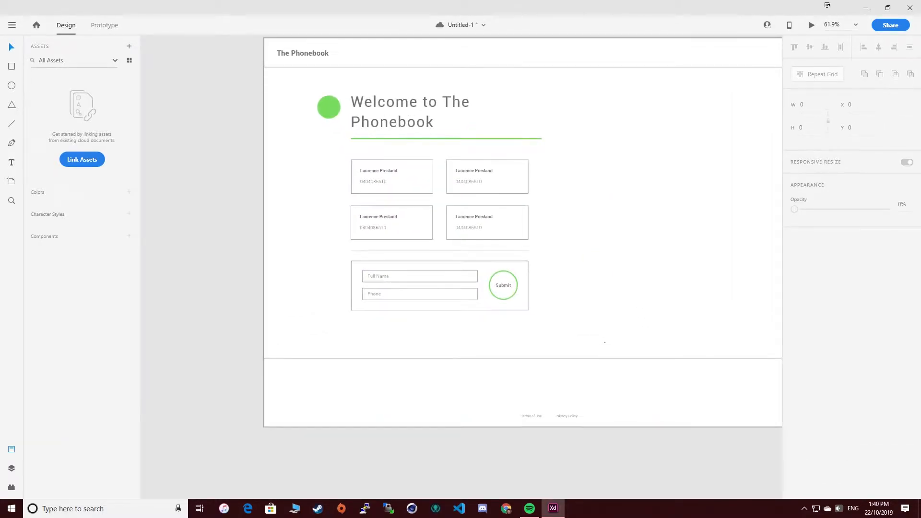
Examine the page mockup's header, contact cards, add-contact form and footer up close and as a whole
scroll(447, 267, "up", 5)
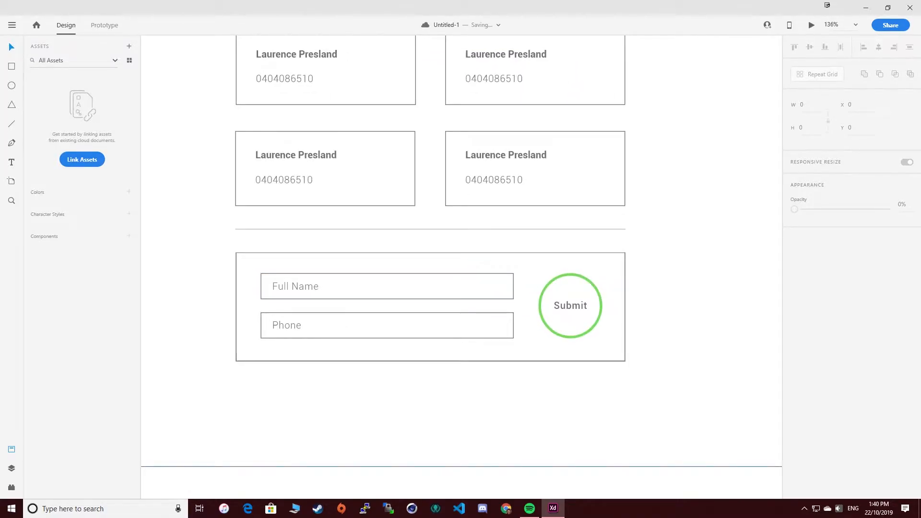
scroll(448, 340, "up", 2)
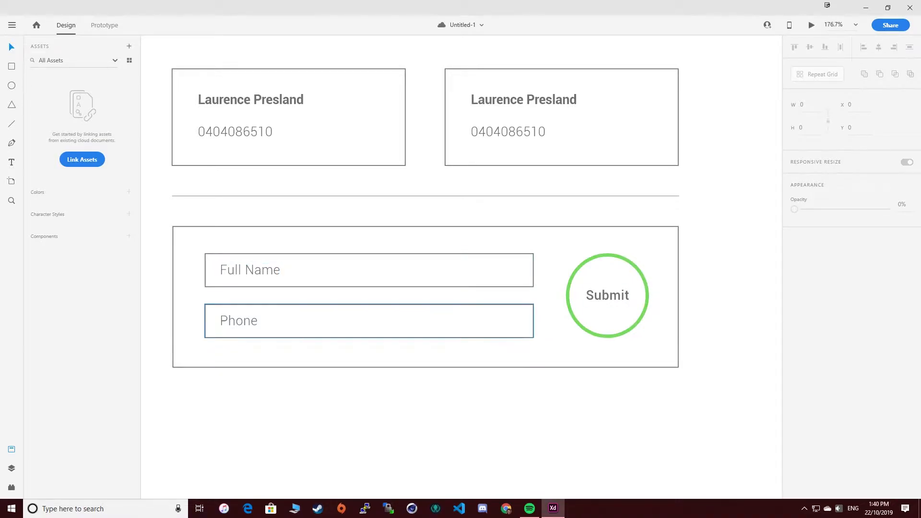
scroll(384, 301, "down", 5)
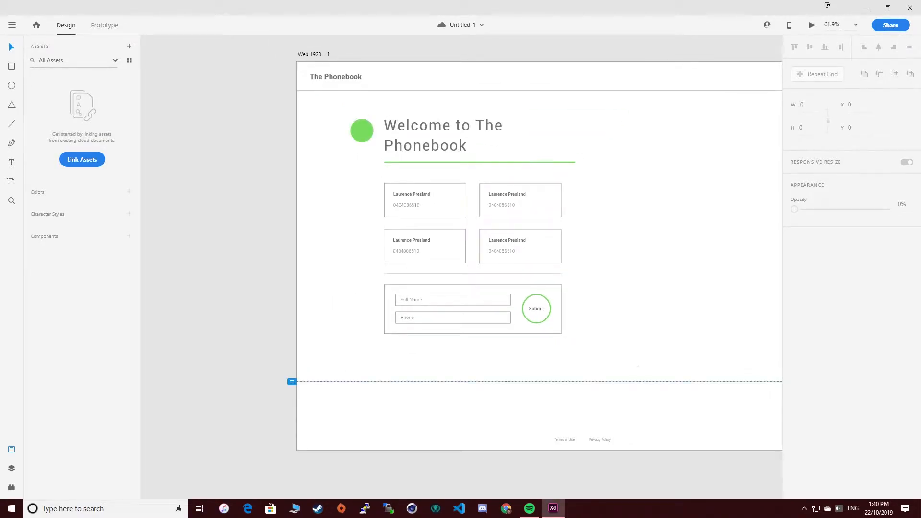
scroll(272, 117, "up", 3)
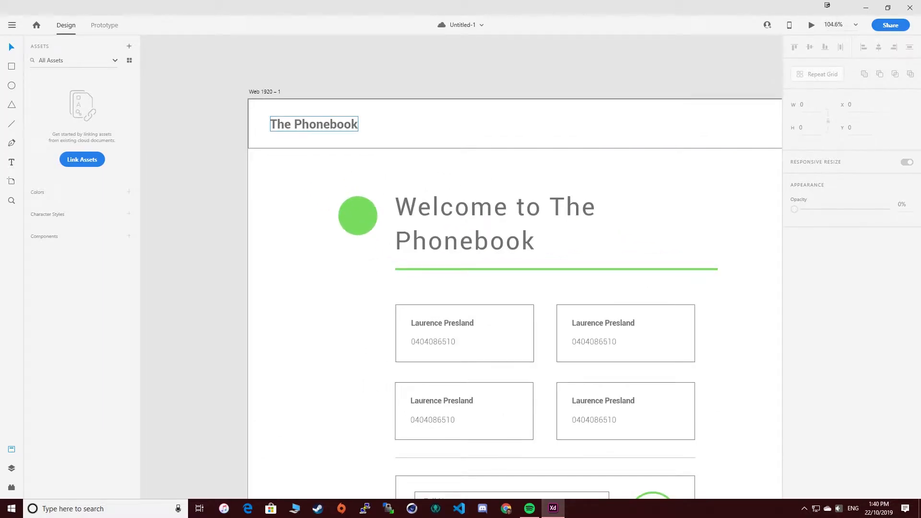
scroll(187, 169, "down", 3)
scroll(185, 172, "down", 1)
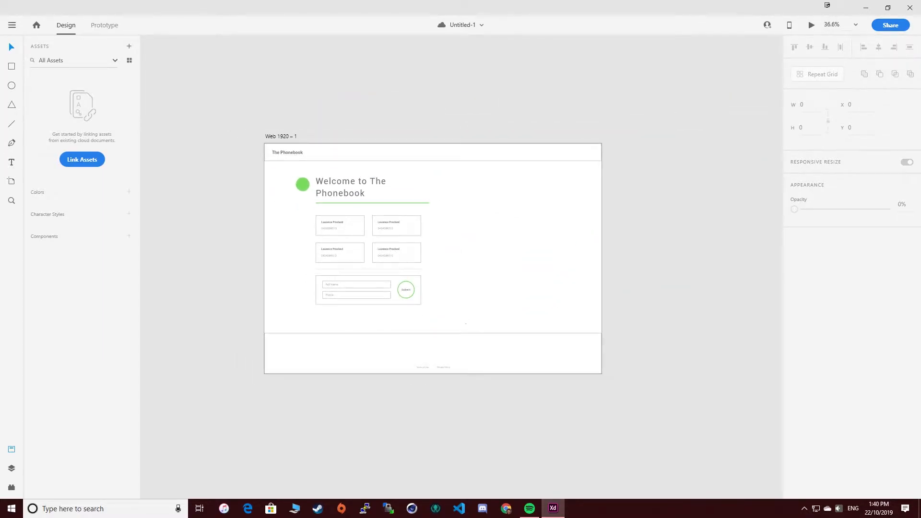
scroll(475, 372, "up", 3)
scroll(521, 337, "down", 3)
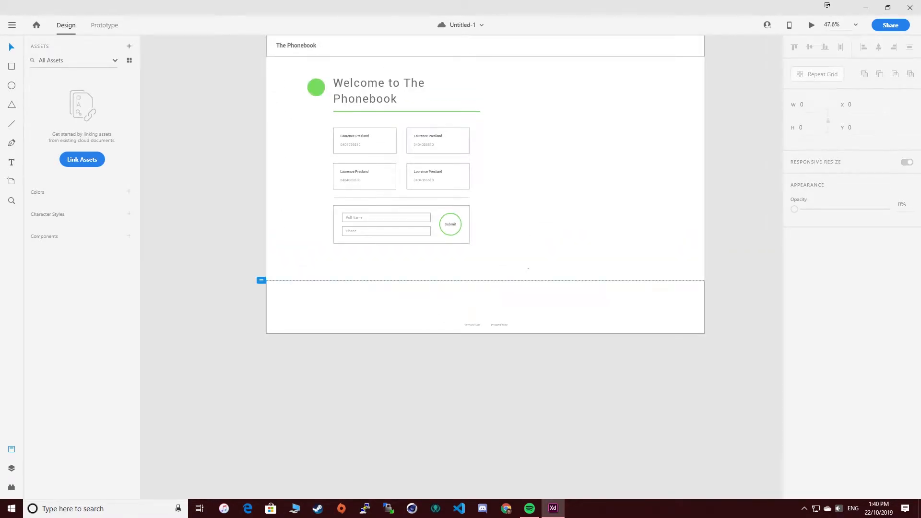
scroll(523, 335, "up", 3)
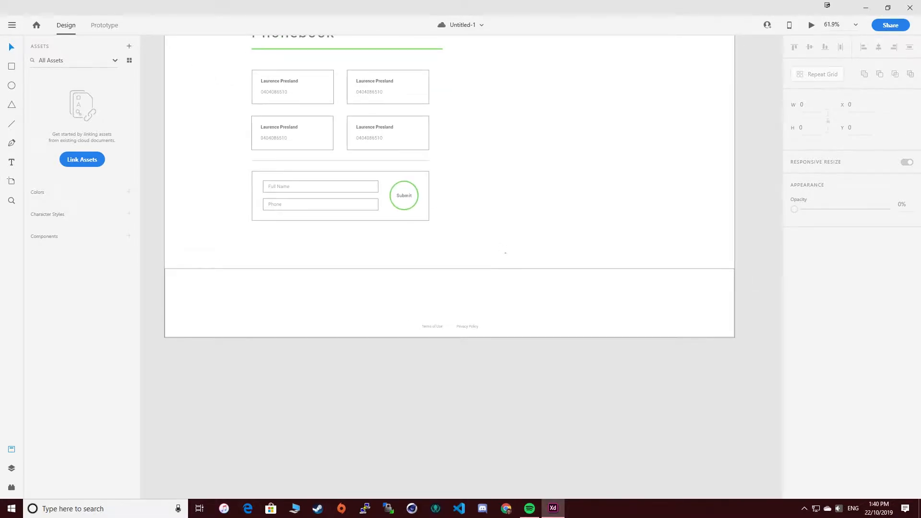
scroll(506, 258, "up", 5)
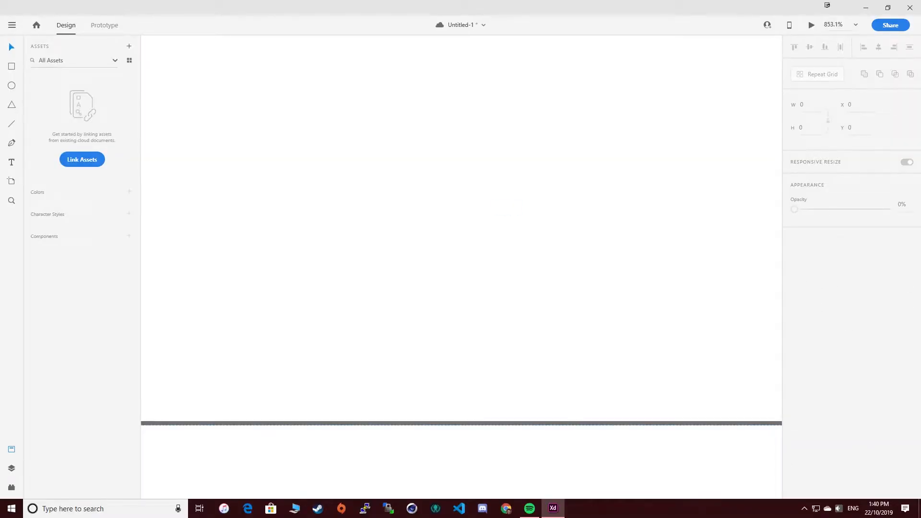
scroll(556, 281, "down", 10)
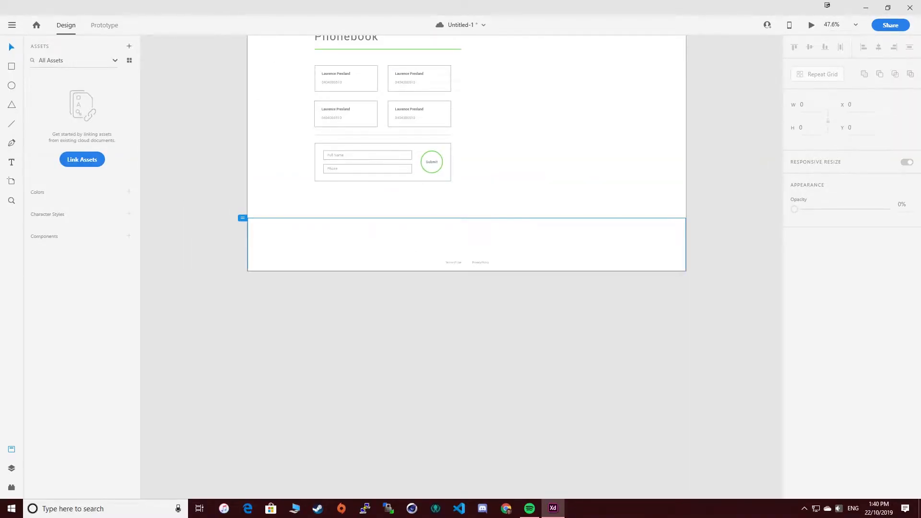
Duplicate a contact card's phone number text into the footer, above the Terms of Use and Privacy Policy links
scroll(475, 240, "up", 1)
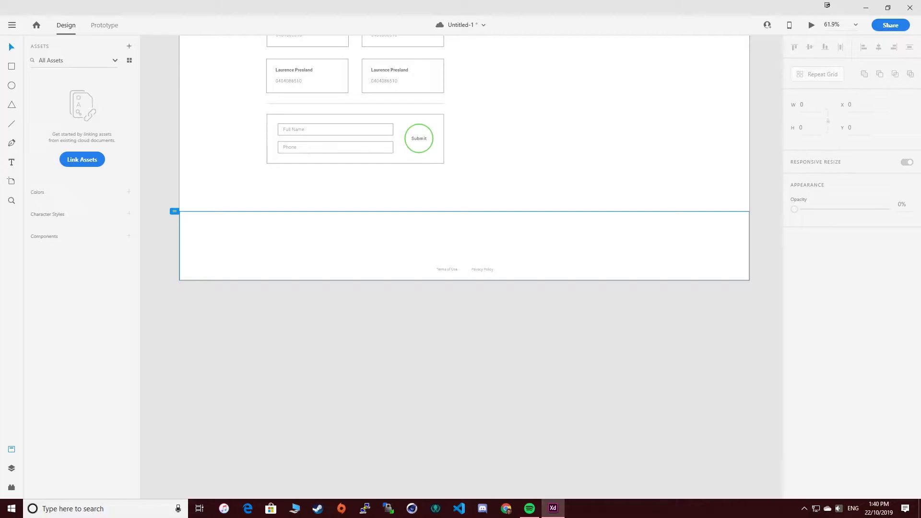
scroll(312, 200, "up", 3)
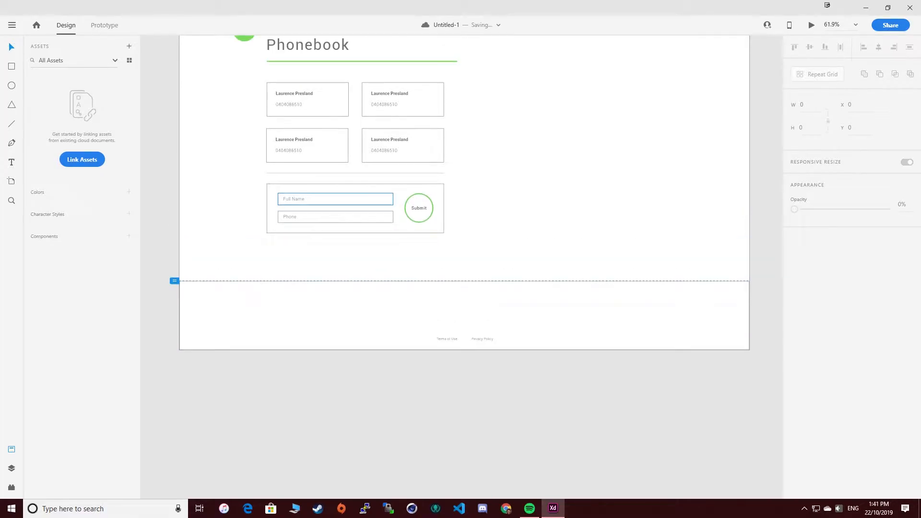
left_click(288, 151)
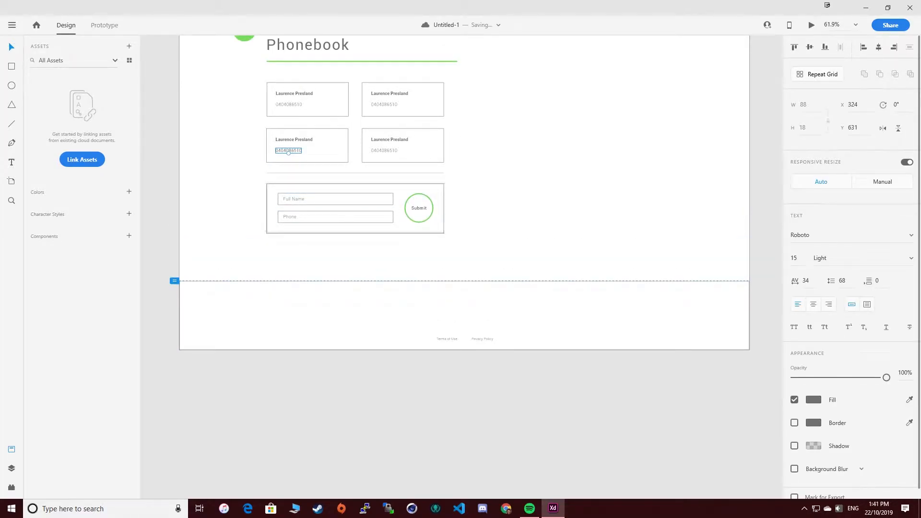
left_click_drag(288, 151, 463, 312)
double_click(464, 312)
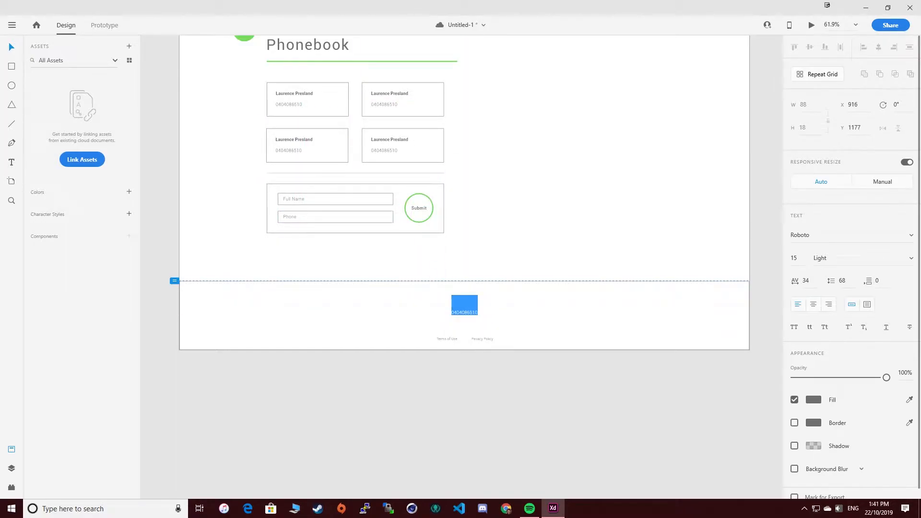
key("Escape")
Replace the copied phone number in the footer with the quoted tagline "It's like Facebook, but better."
scroll(467, 314, "up", 6)
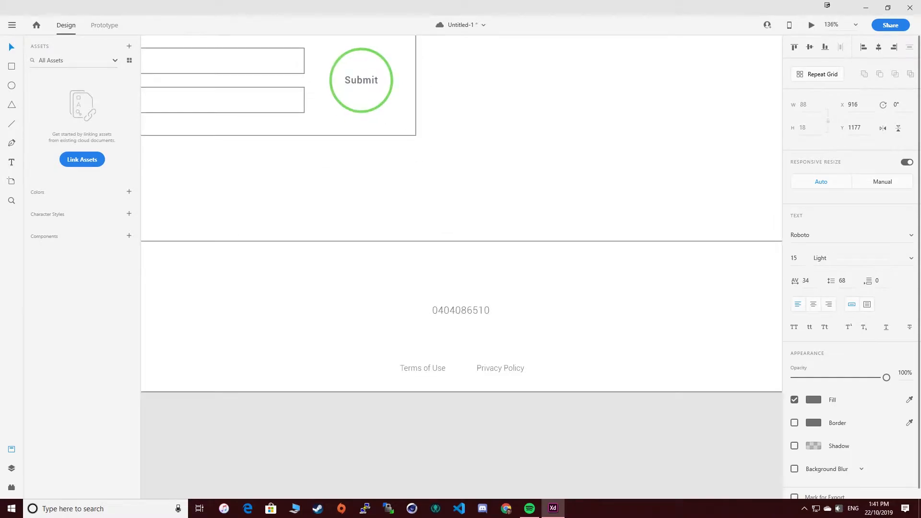
double_click(466, 314)
type("\"\"")
key("Left")
type("It's like")
type(" Facebook")
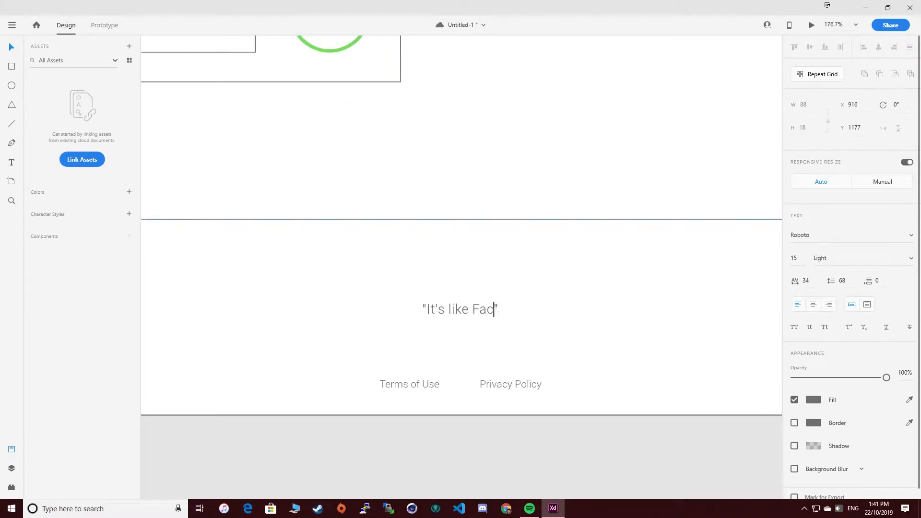
type(", but better")
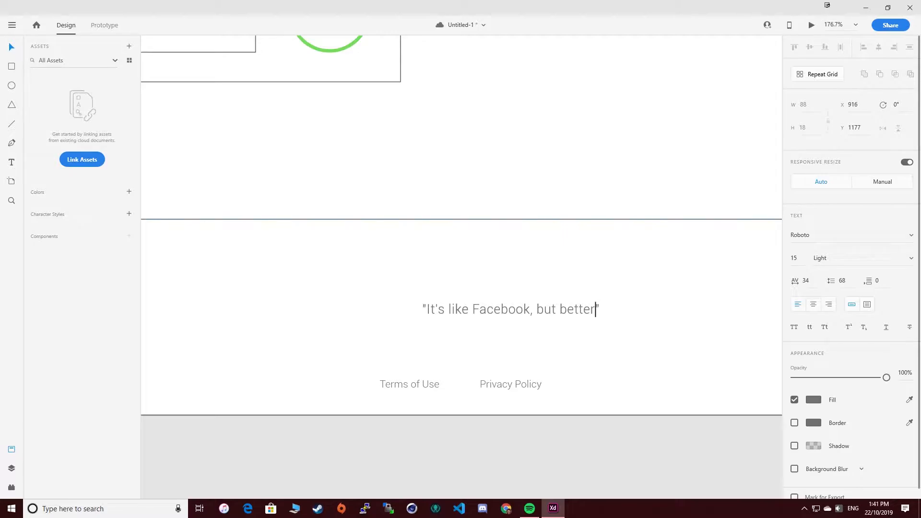
type(".")
key("Escape")
Centre the tagline above the footer links and set its font style to Light Italic
left_click_drag(511, 310, 460, 309)
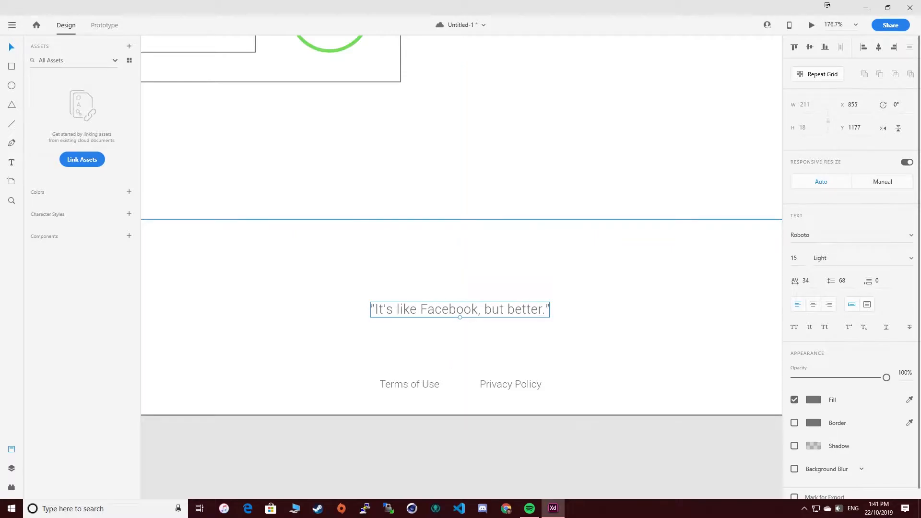
left_click(839, 258)
left_click(827, 293)
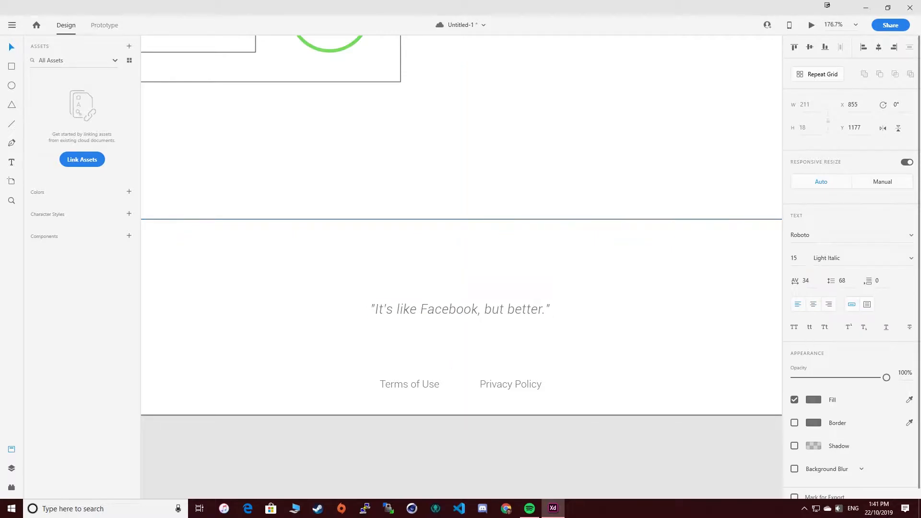
key("Return")
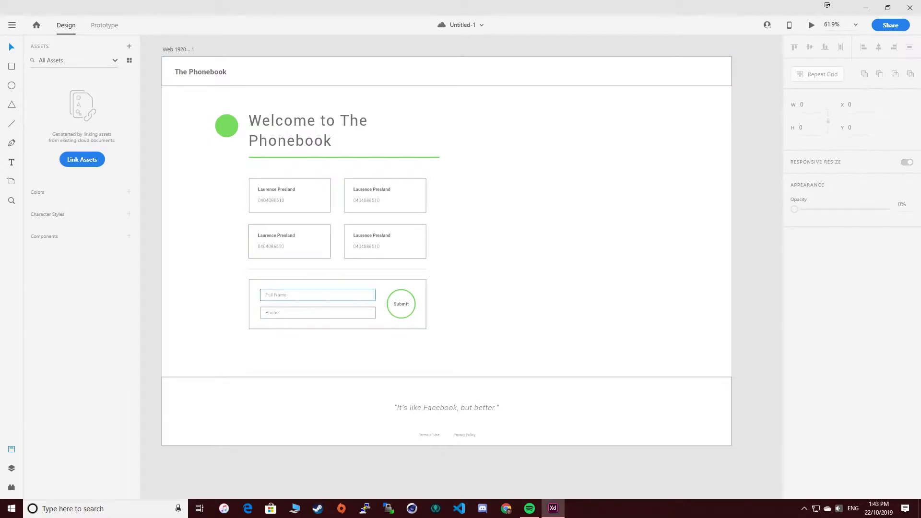
Try a shadow on the upper-right contact card, and remove it again
left_click(404, 198)
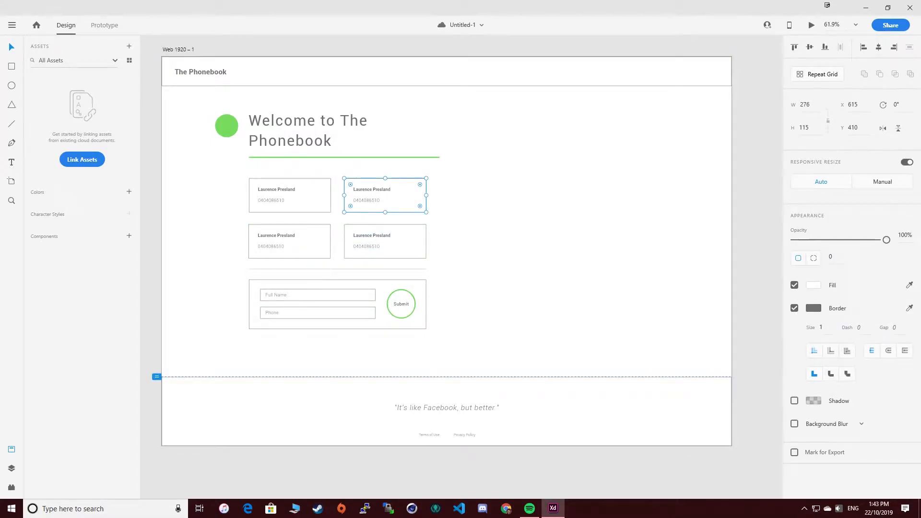
left_click(794, 401)
key("Escape")
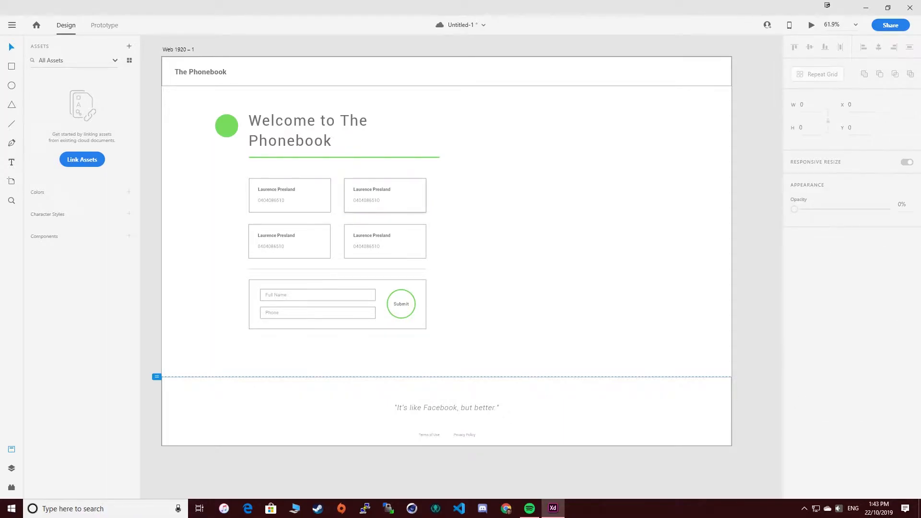
left_click(404, 197)
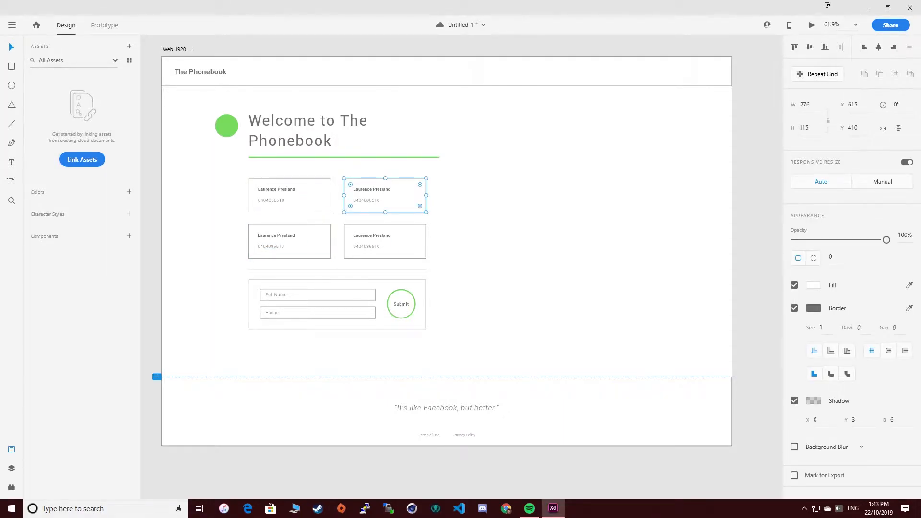
left_click(794, 400)
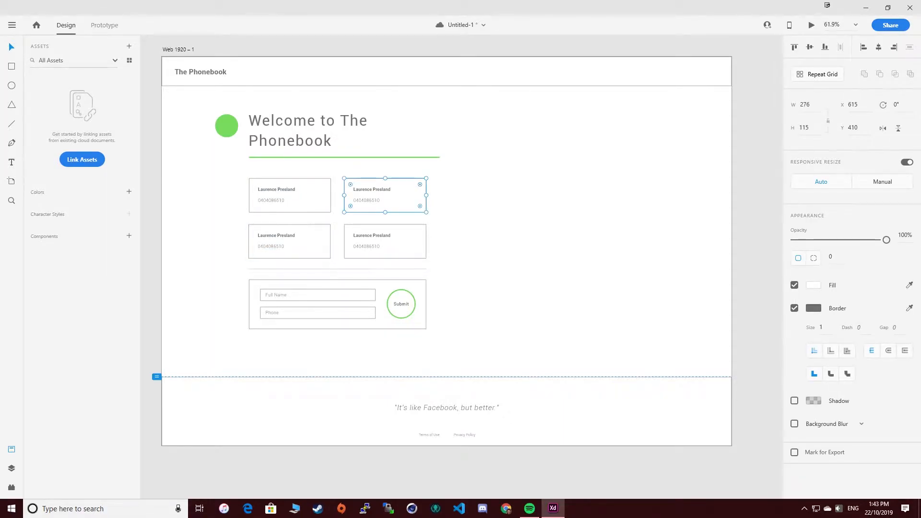
key("Escape")
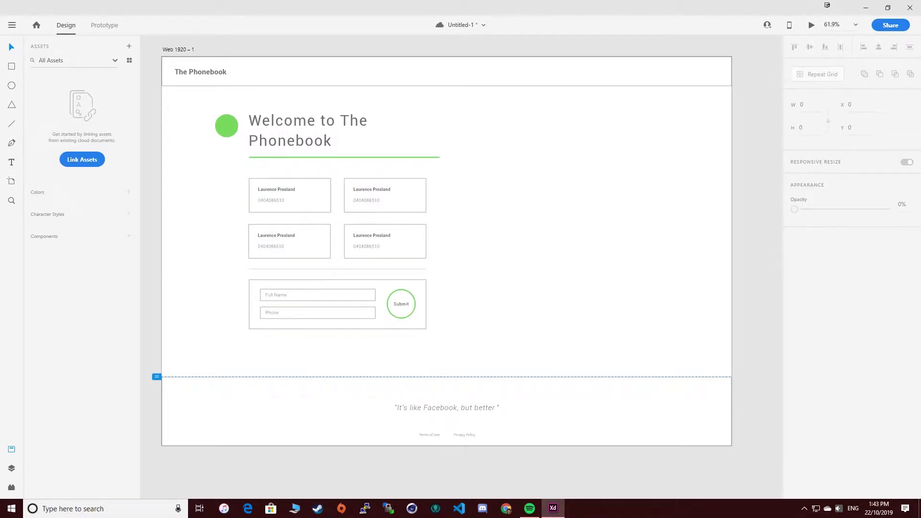
Save the mockup document
key("ctrl+s")
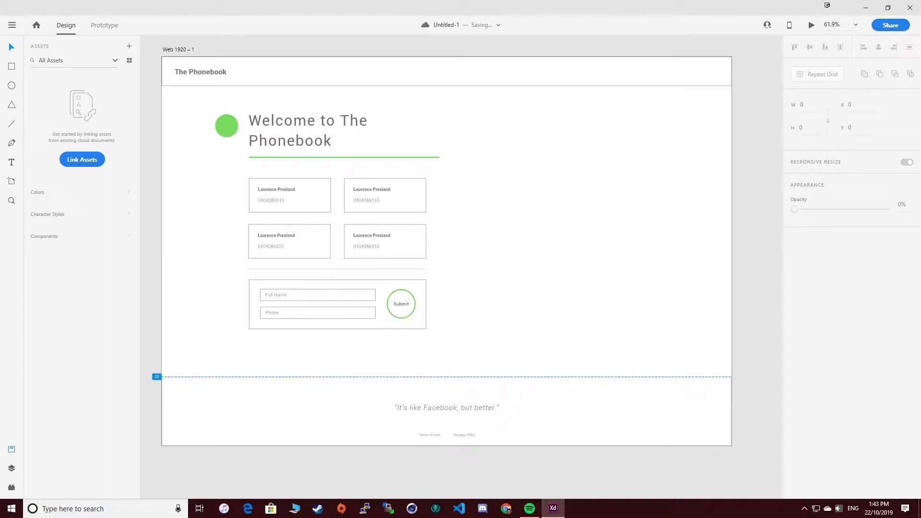